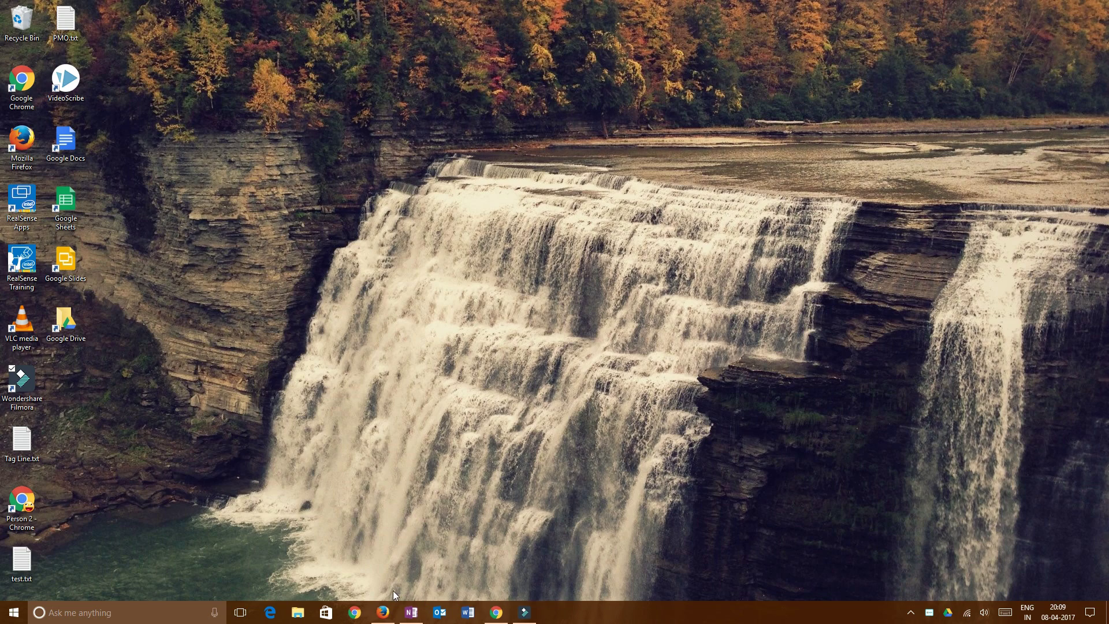
Switch to OneNote to open the RTI filing notes and dock them to the desktop.
{"action": "left_click", "coordinate": [410, 612]}
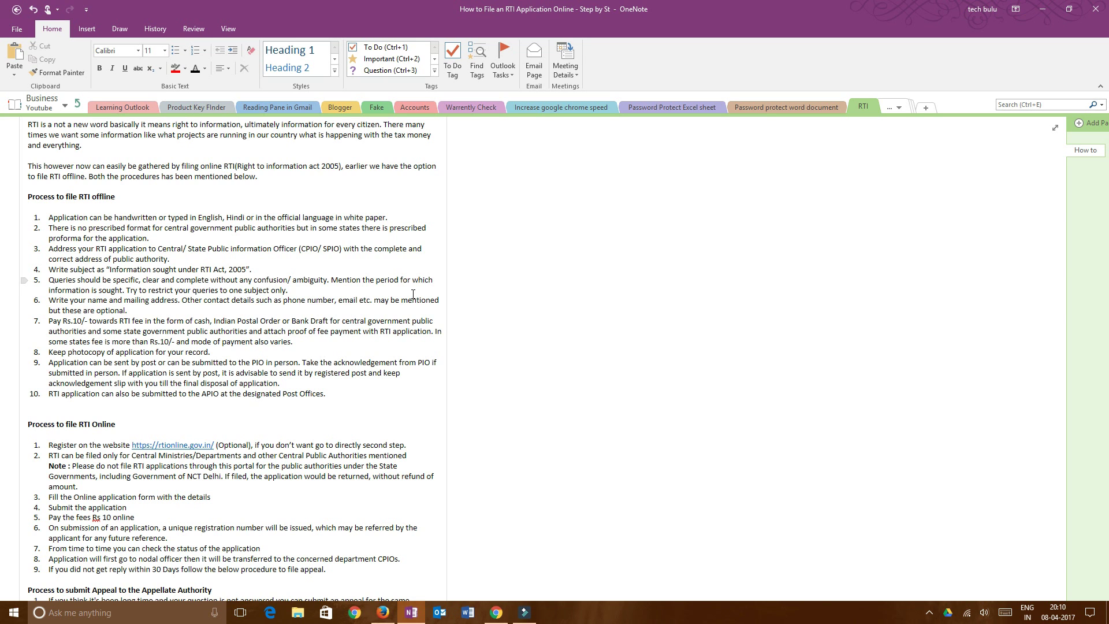
{"action": "key", "text": "ctrl+alt+d"}
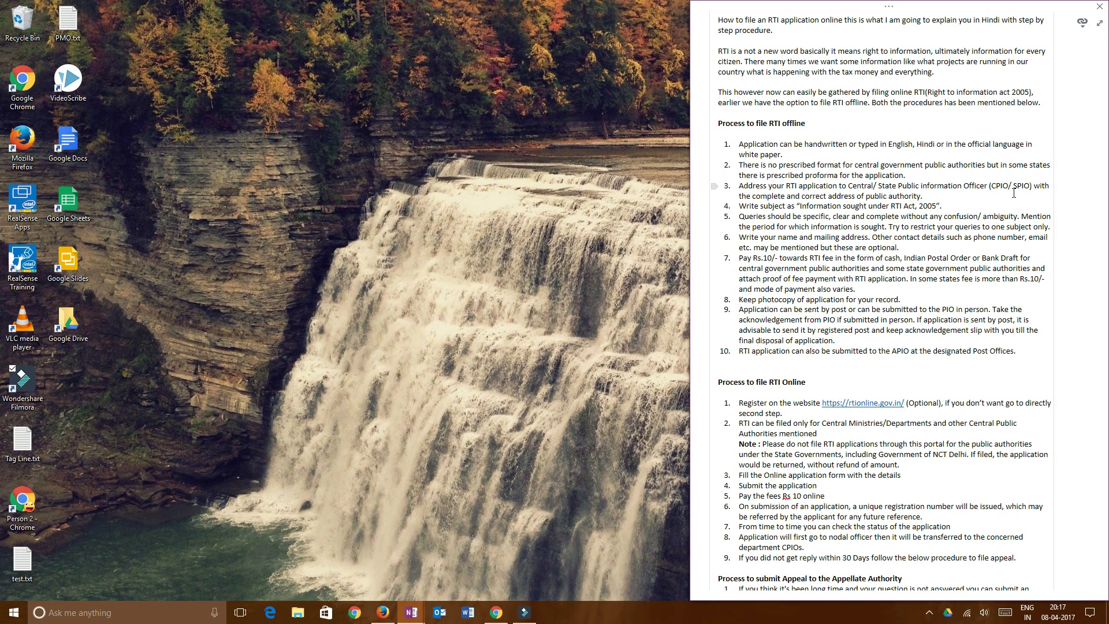
Open the rtionline.gov.in website from the registration link in the notes' "Process to file RTI Online" section.
{"action": "scroll", "coordinate": [872, 312], "scroll_direction": "down", "scroll_amount": 3}
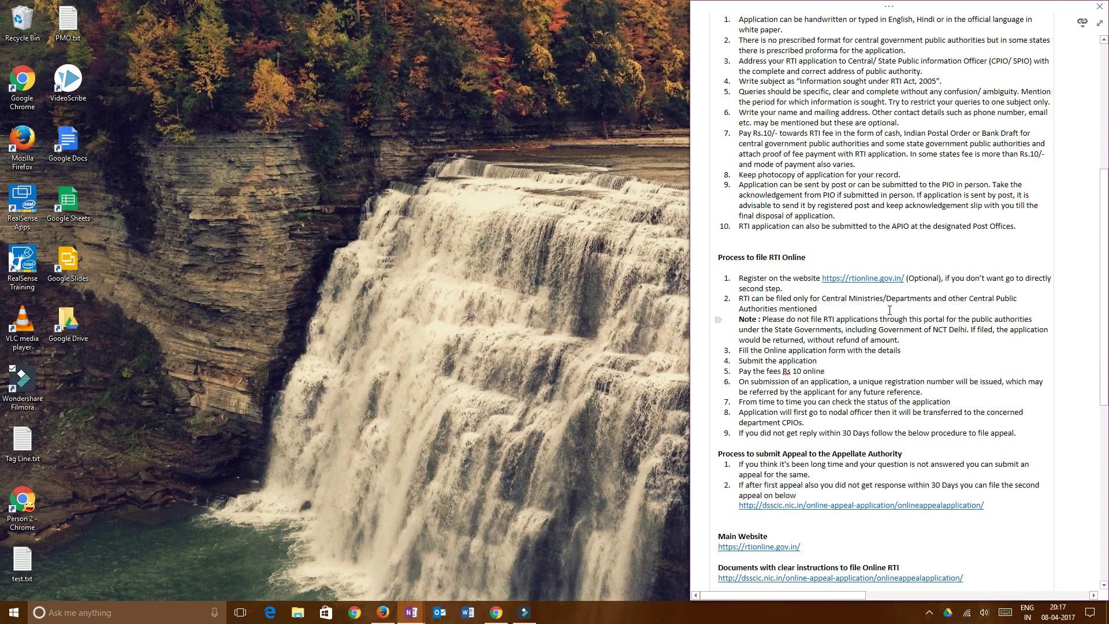
{"action": "scroll", "coordinate": [873, 327], "scroll_direction": "down", "scroll_amount": 2}
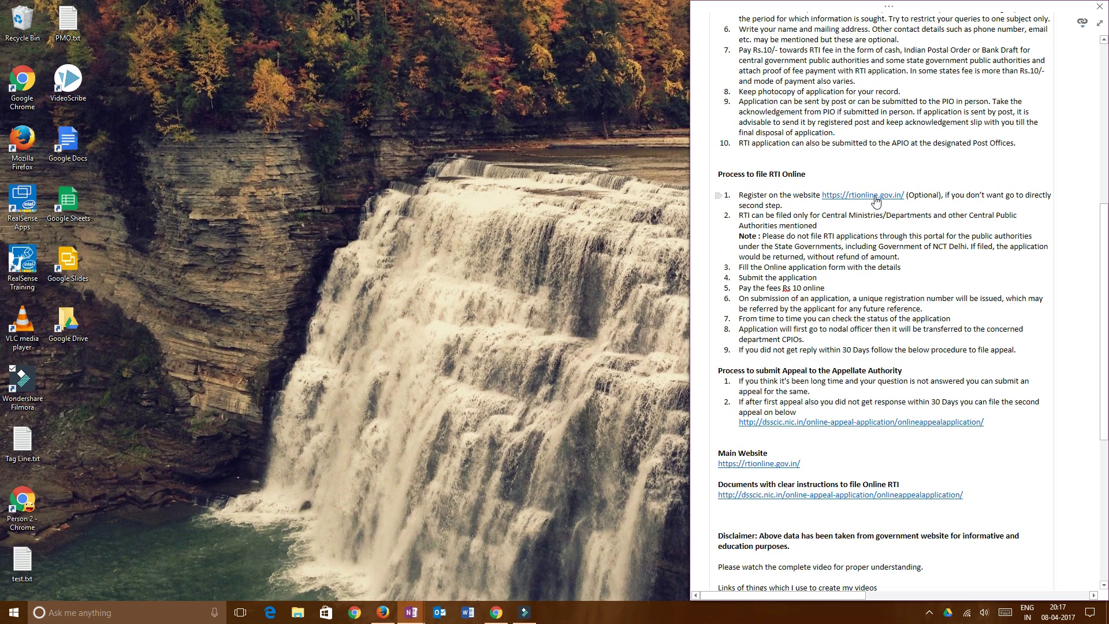
{"action": "left_click", "coordinate": [875, 196]}
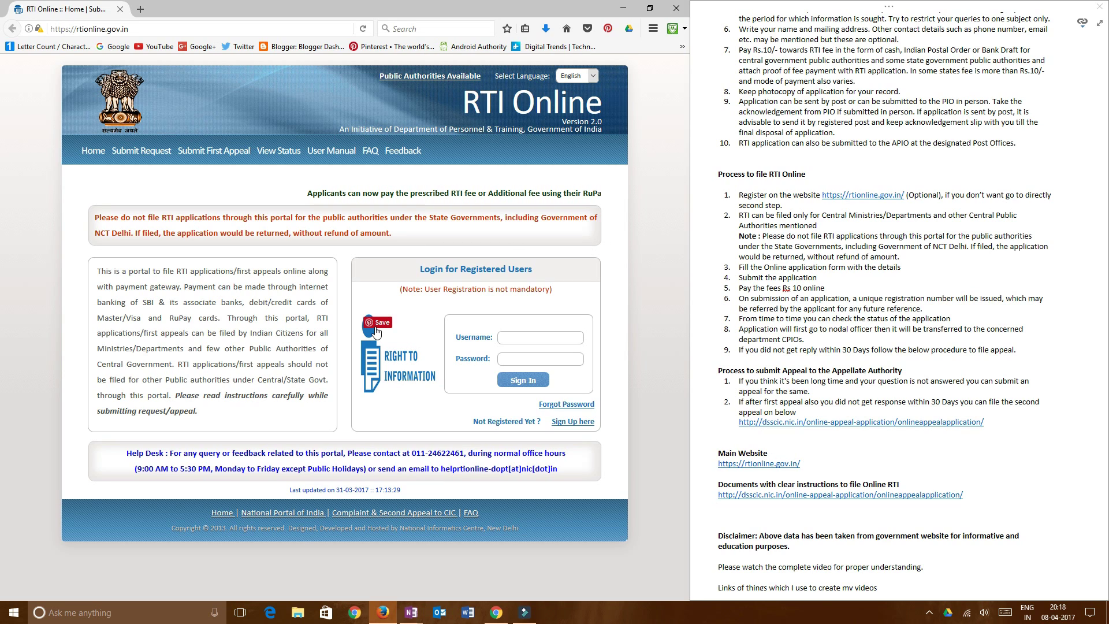
Open the sign-up page and look over the fields of the User Registration Form.
{"action": "left_click", "coordinate": [569, 426]}
{"action": "scroll", "coordinate": [214, 327], "scroll_direction": "down", "scroll_amount": 3}
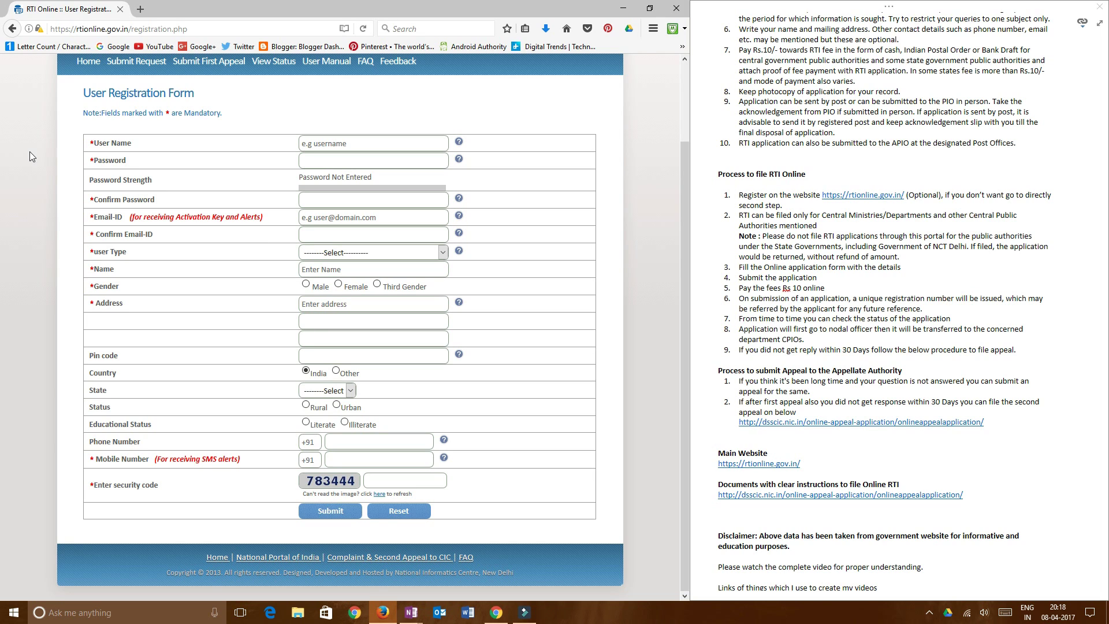
Return to the portal's home page by shortening the registration page address to rtionline.gov.in.
{"action": "left_click", "coordinate": [12, 28]}
{"action": "left_click", "coordinate": [13, 28]}
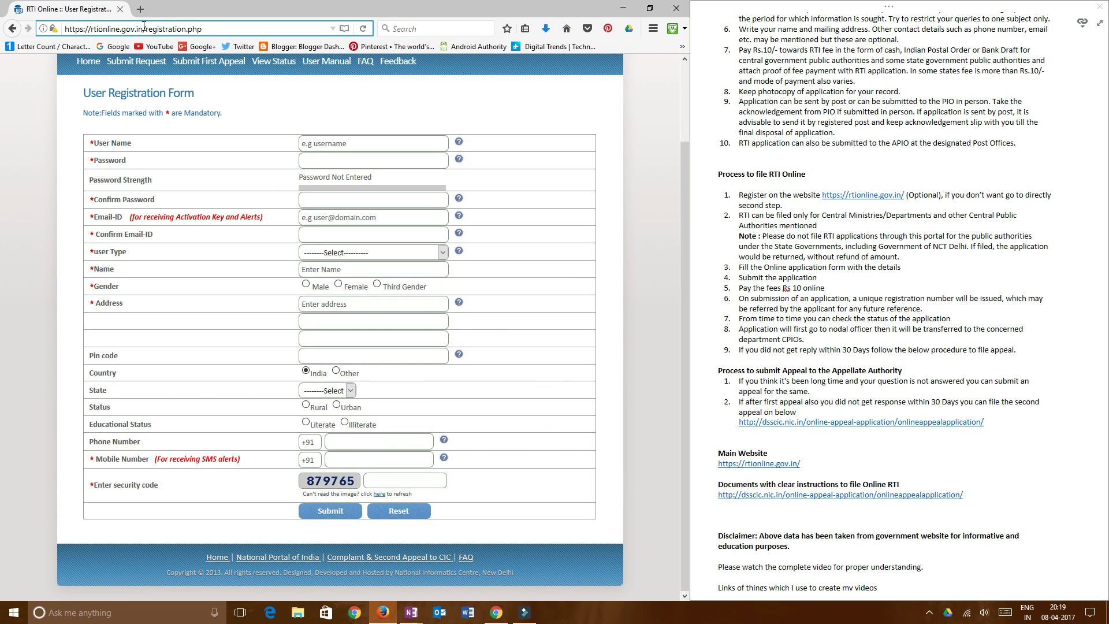
{"action": "left_click_drag", "start_coordinate": [145, 29], "coordinate": [253, 32]}
{"action": "key", "text": "BackSpace"}
{"action": "key", "text": "Return"}
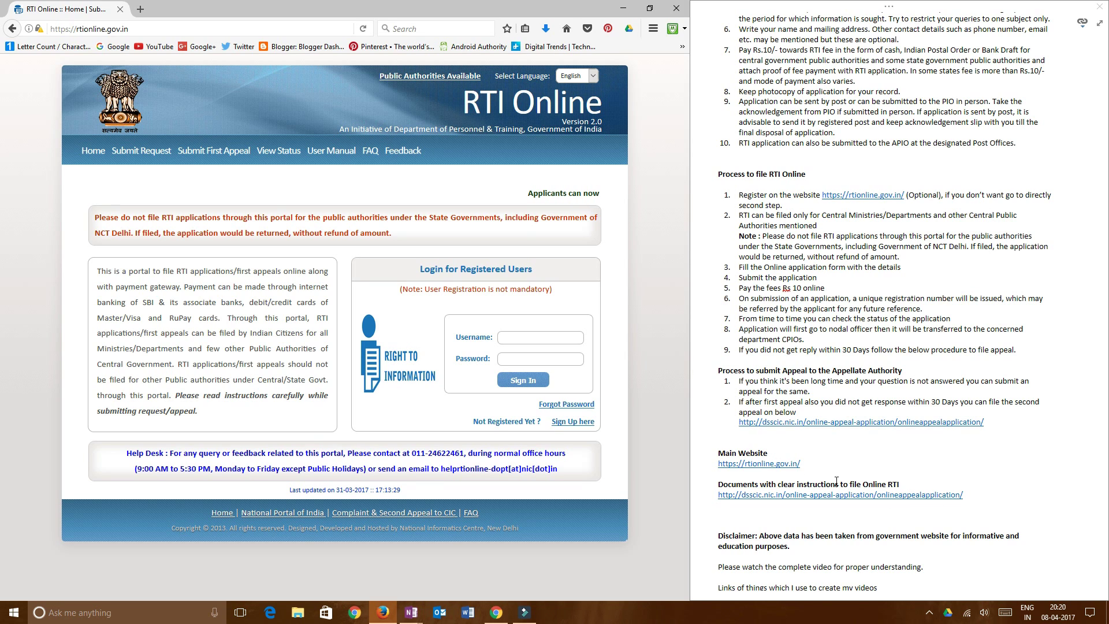
Start a first appeal and accept the portal guidelines to view the Online RTI First Appeal Form.
{"action": "left_click", "coordinate": [205, 152]}
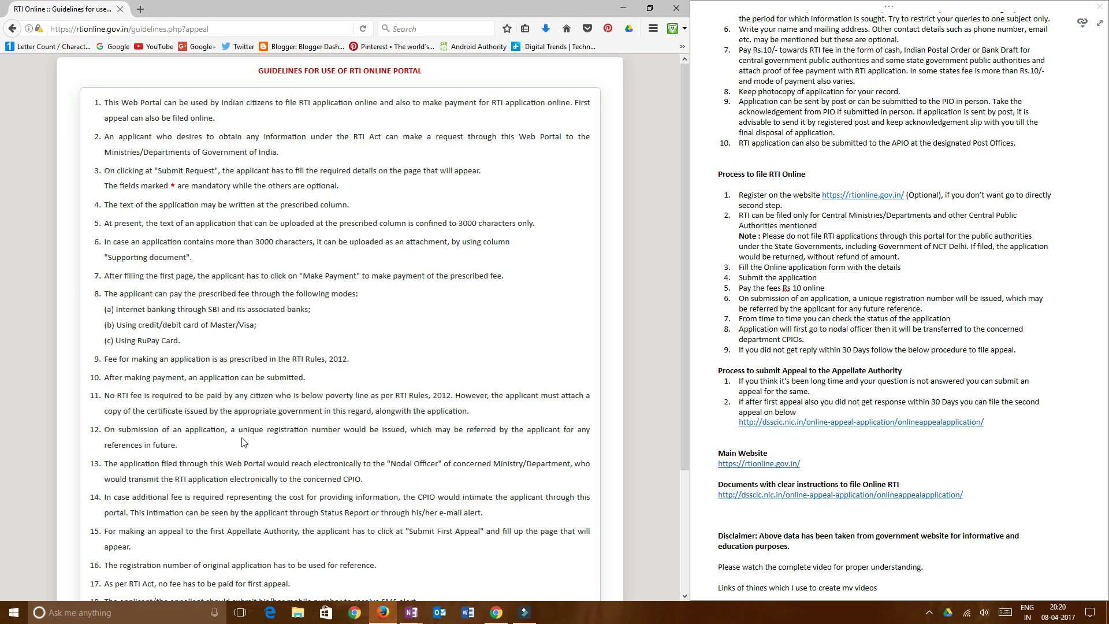
{"action": "scroll", "coordinate": [244, 444], "scroll_direction": "down", "scroll_amount": 5}
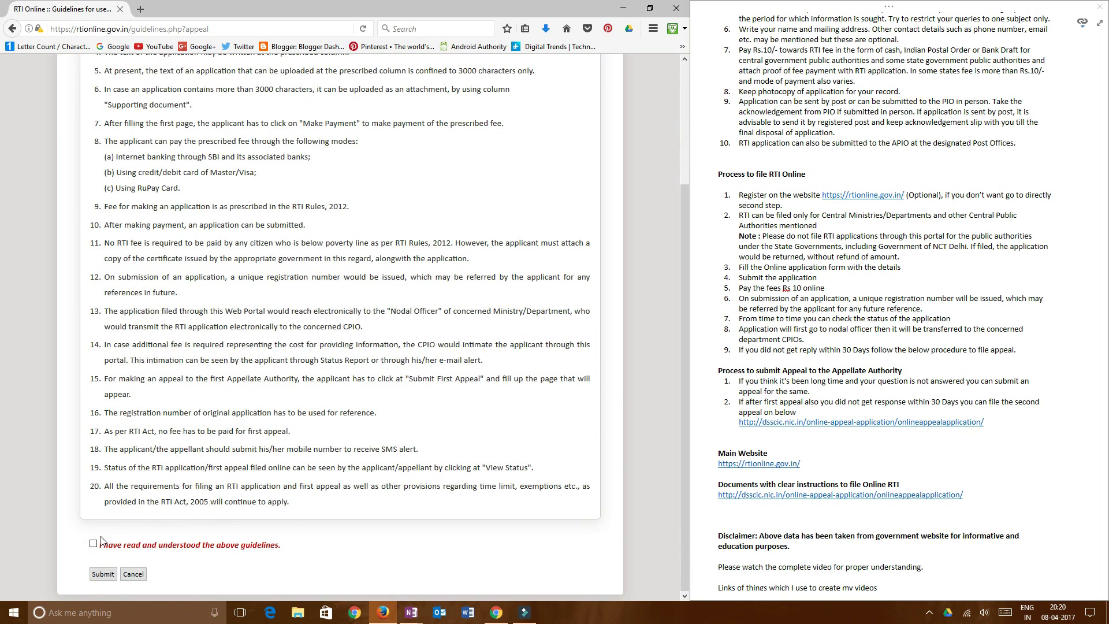
{"action": "left_click", "coordinate": [93, 544]}
{"action": "left_click", "coordinate": [103, 574]}
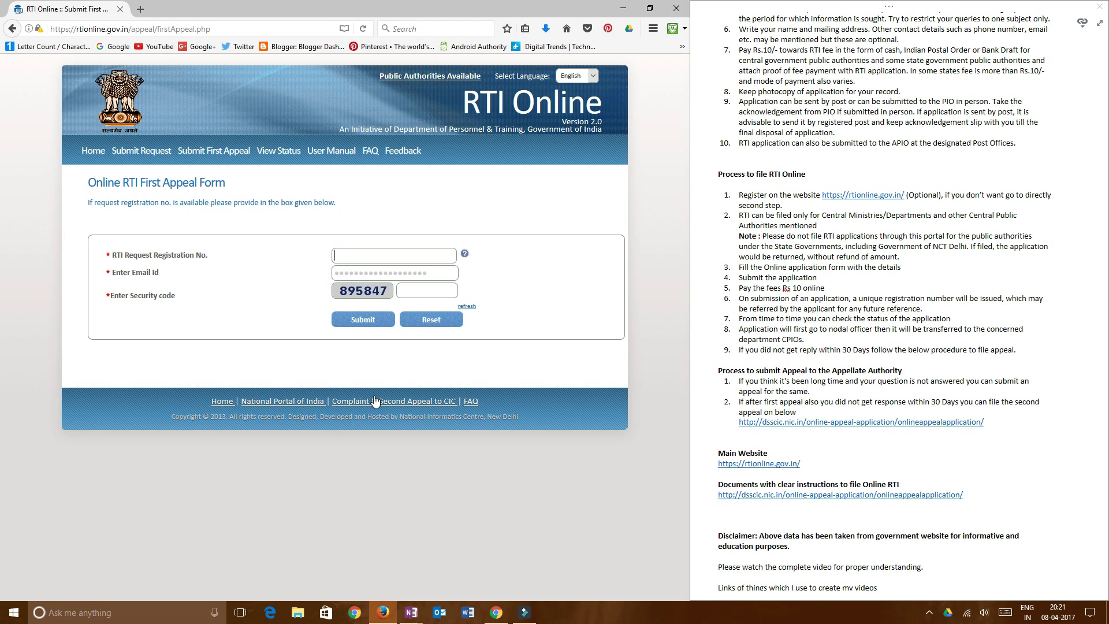
Return to the portal's home page, open Complaint & Second Appeal to CIC, and examine the Online Appeal form's sections.
{"action": "left_click", "coordinate": [92, 151]}
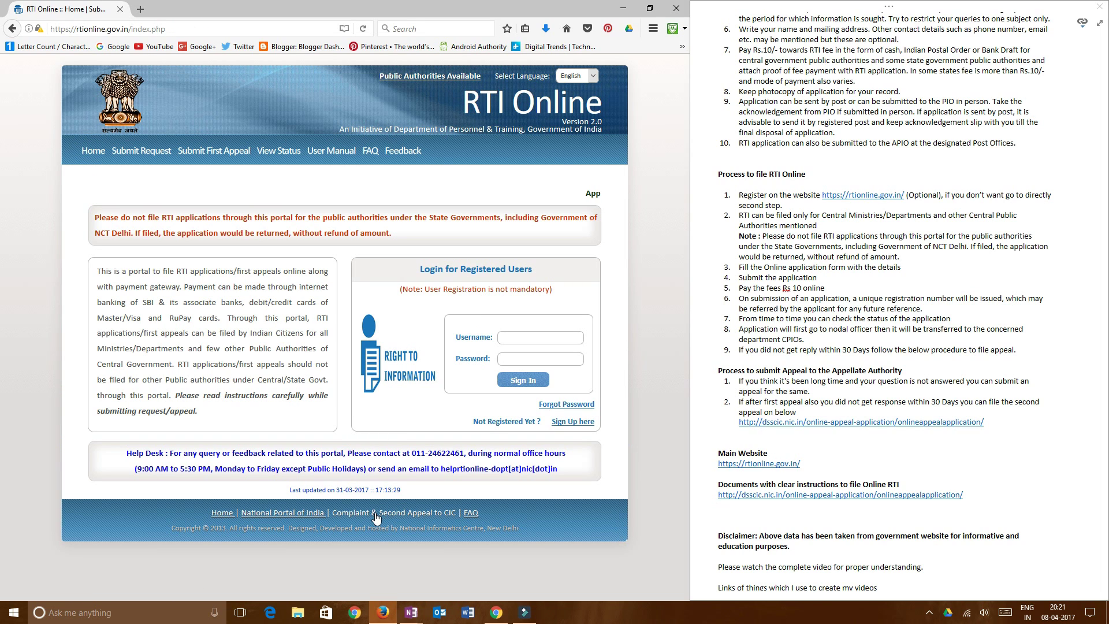
{"action": "left_click", "coordinate": [411, 513]}
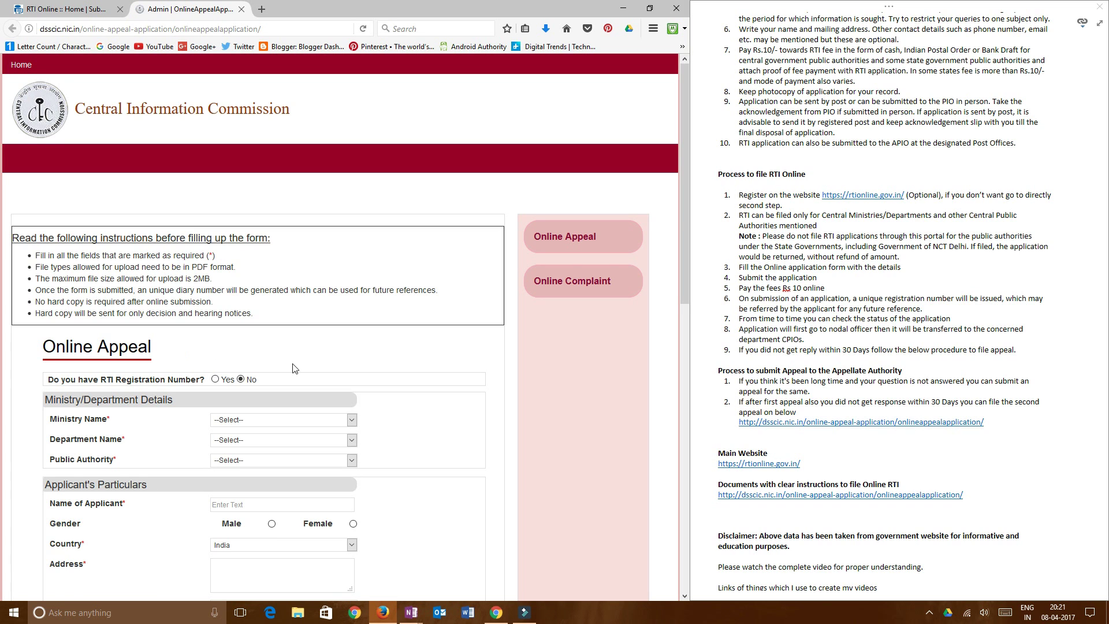
{"action": "scroll", "coordinate": [231, 366], "scroll_direction": "down", "scroll_amount": 5}
{"action": "scroll", "coordinate": [172, 356], "scroll_direction": "down", "scroll_amount": 3}
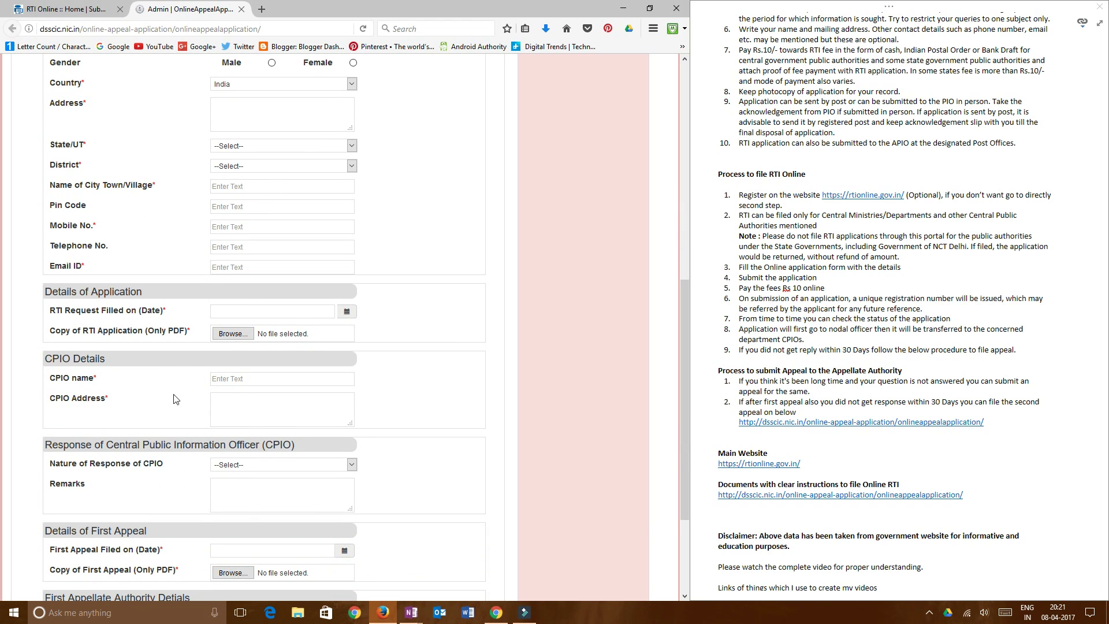
{"action": "left_click", "coordinate": [231, 378]}
{"action": "left_click", "coordinate": [220, 390]}
{"action": "scroll", "coordinate": [190, 402], "scroll_direction": "down", "scroll_amount": 3}
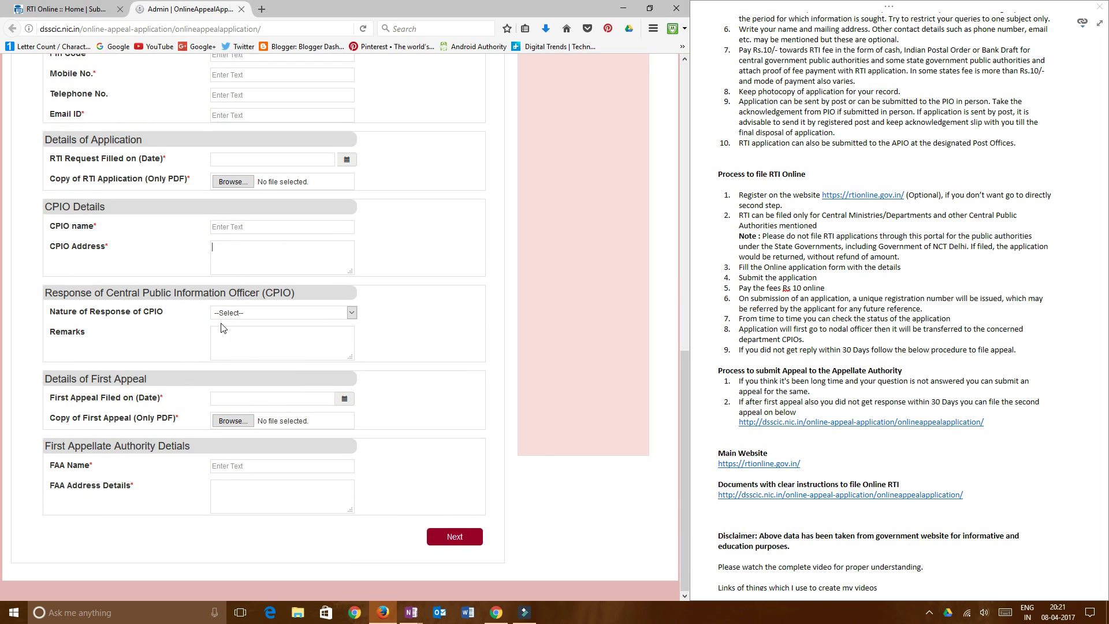
{"action": "scroll", "coordinate": [174, 355], "scroll_direction": "up", "scroll_amount": 3}
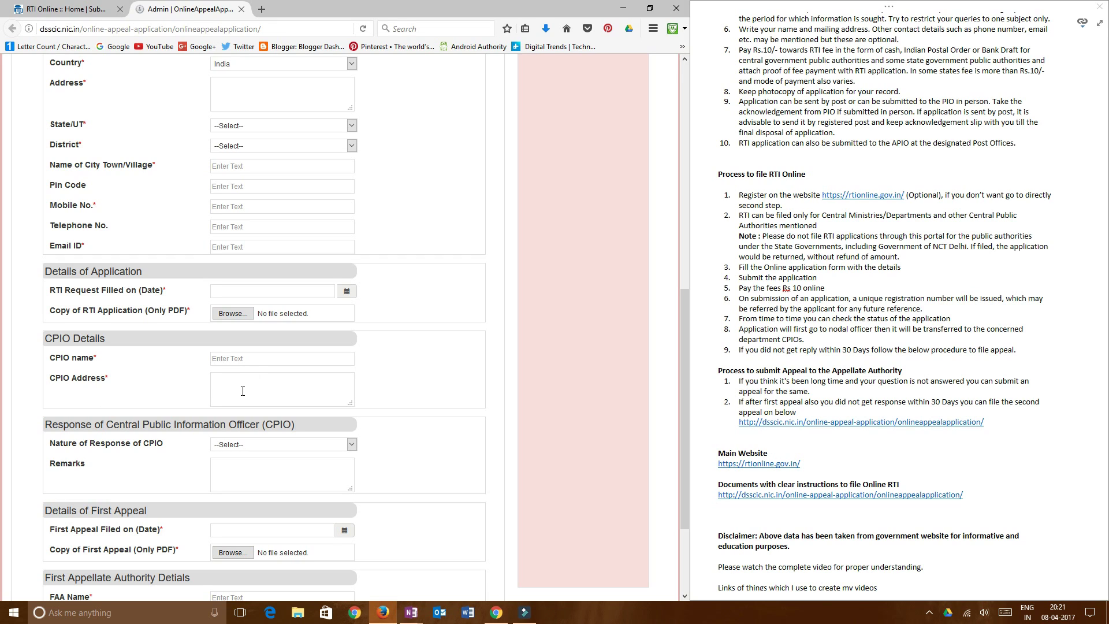
{"action": "scroll", "coordinate": [160, 500], "scroll_direction": "down", "scroll_amount": 2}
{"action": "scroll", "coordinate": [146, 384], "scroll_direction": "up", "scroll_amount": 10}
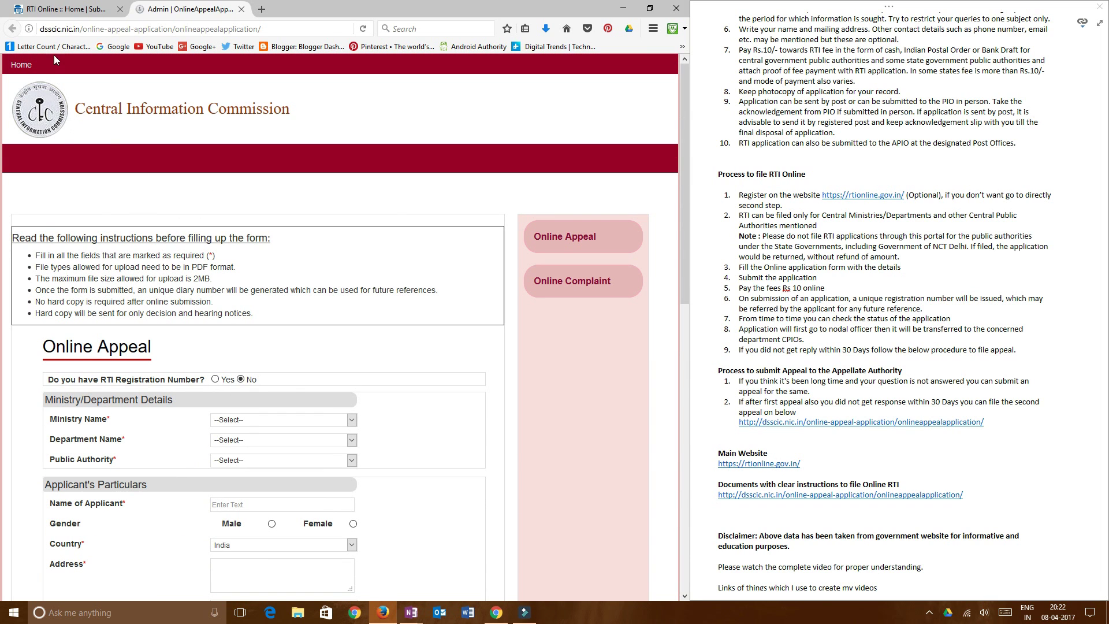
Start a new request on RTI Online, accept the guidelines, and dismiss the bank merger notice on the request form.
{"action": "left_click", "coordinate": [60, 9]}
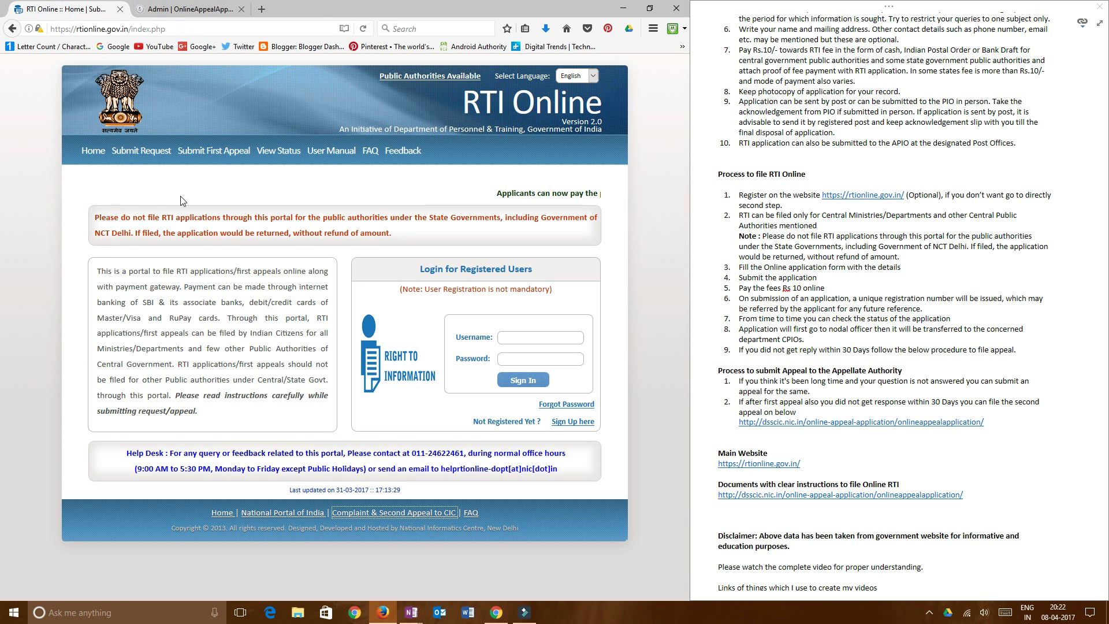
{"action": "left_click", "coordinate": [141, 150]}
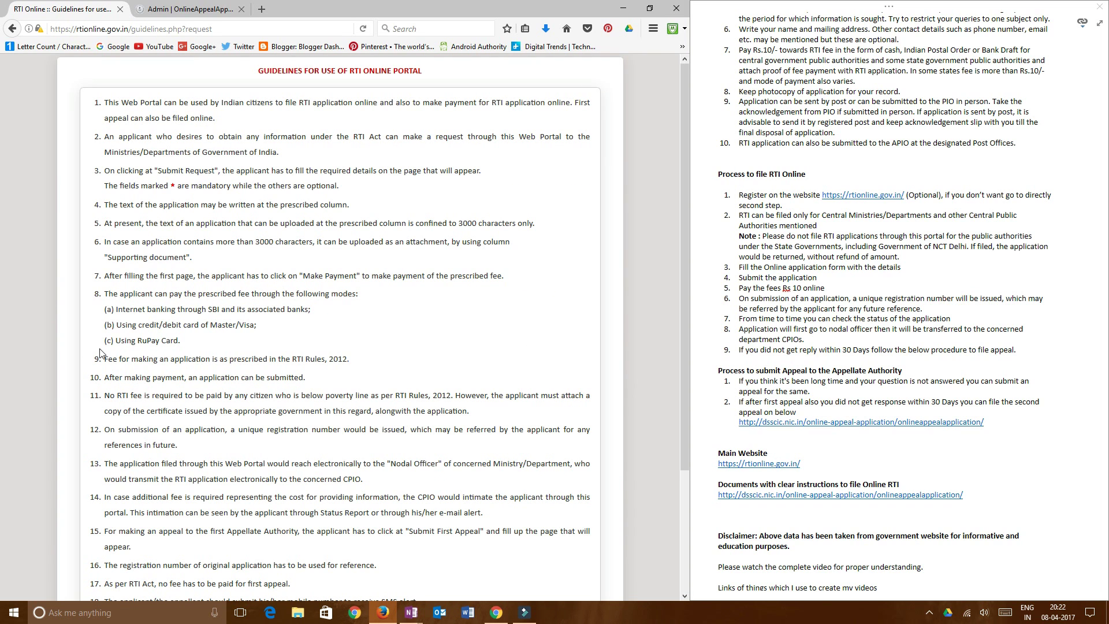
{"action": "scroll", "coordinate": [99, 352], "scroll_direction": "down", "scroll_amount": 3}
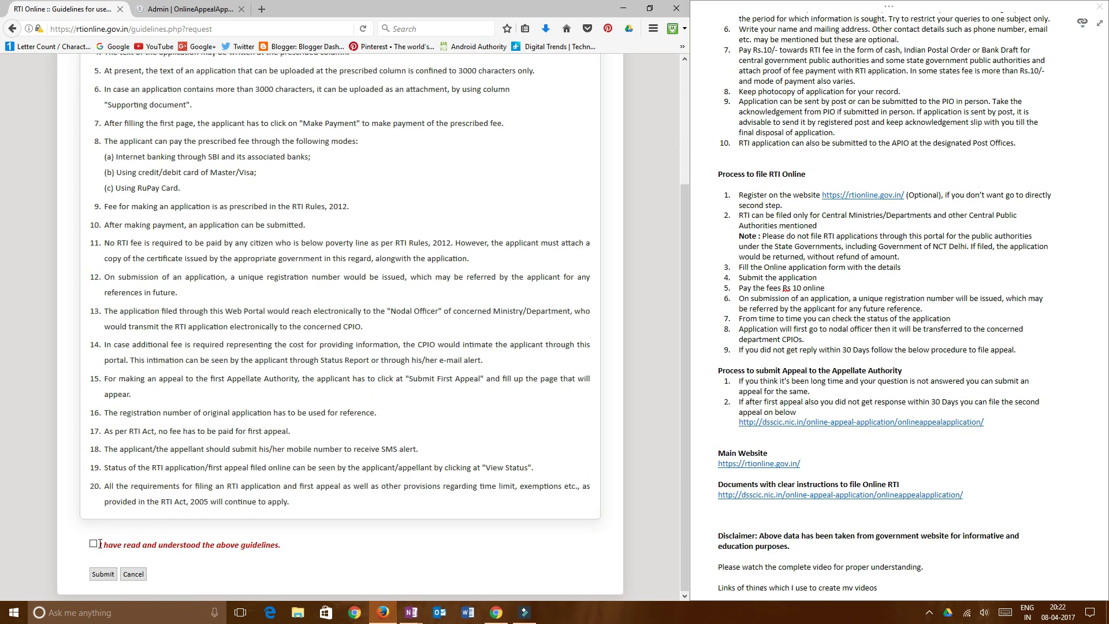
{"action": "left_click", "coordinate": [93, 543]}
{"action": "left_click", "coordinate": [103, 573]}
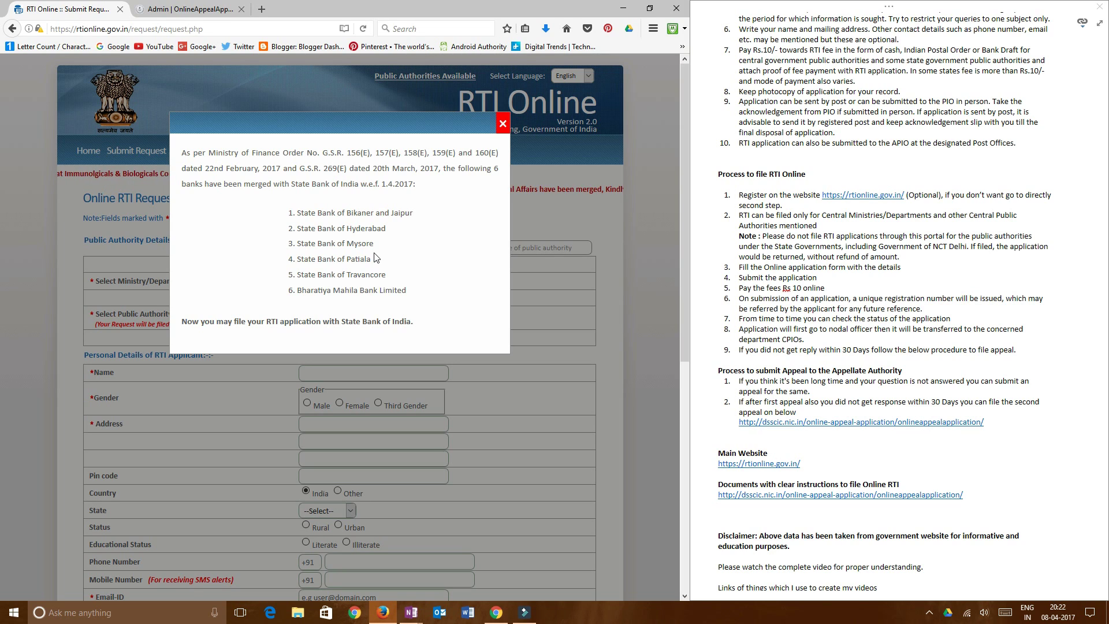
{"action": "left_click", "coordinate": [502, 123]}
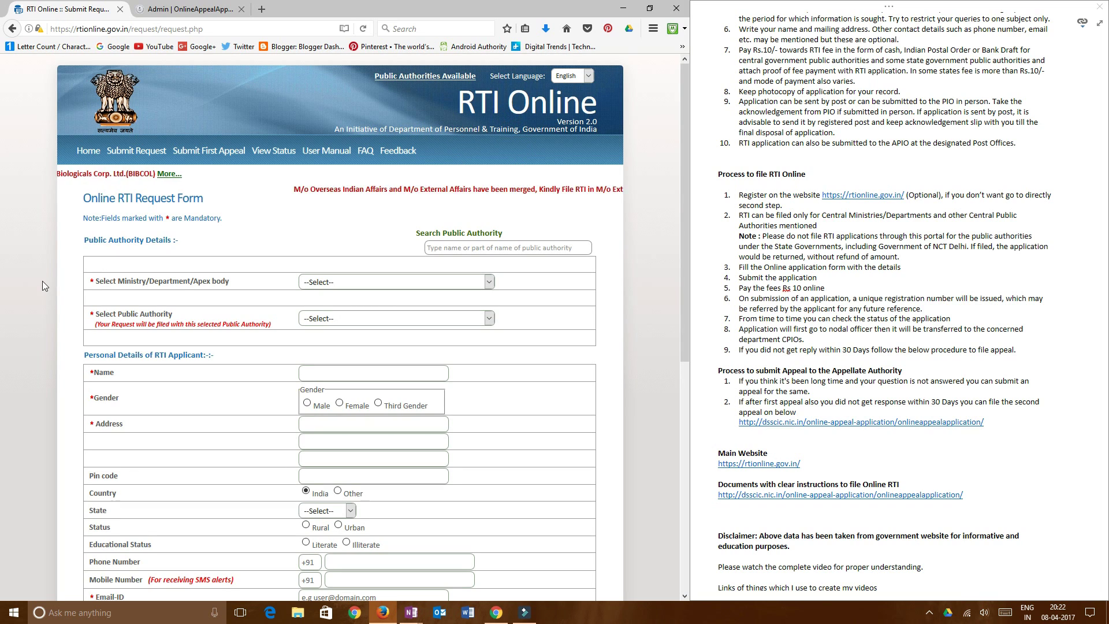
Select Department of Revenue as the Ministry/Department/Apex body on the Online RTI Request Form.
{"action": "scroll", "coordinate": [46, 260], "scroll_direction": "down", "scroll_amount": 5}
{"action": "scroll", "coordinate": [49, 241], "scroll_direction": "up", "scroll_amount": 3}
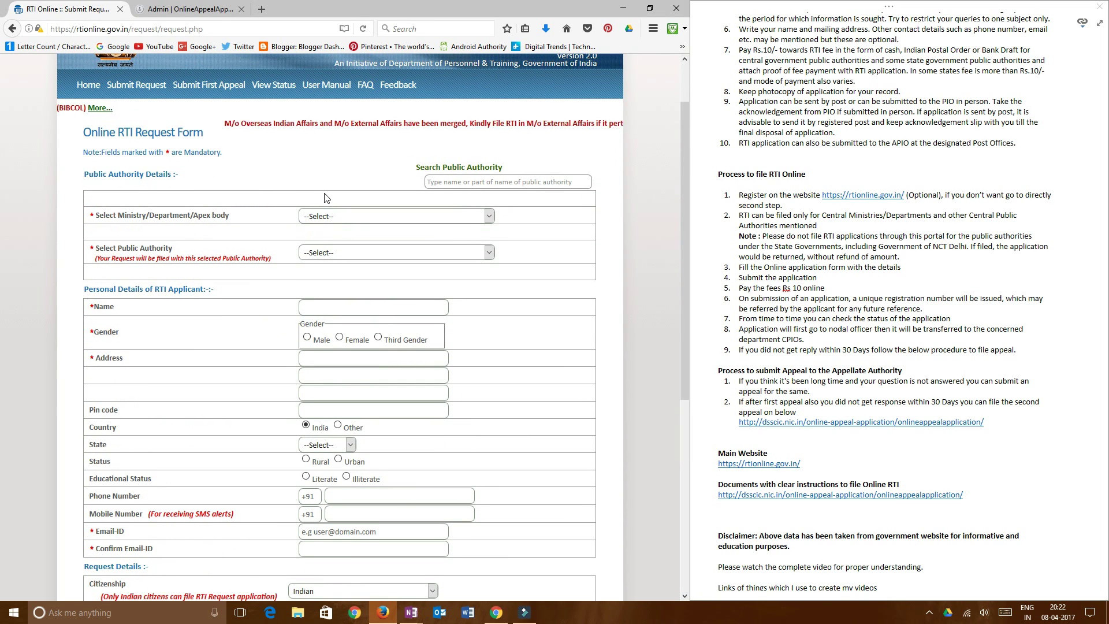
{"action": "left_click", "coordinate": [379, 216]}
{"action": "left_click", "coordinate": [453, 181]}
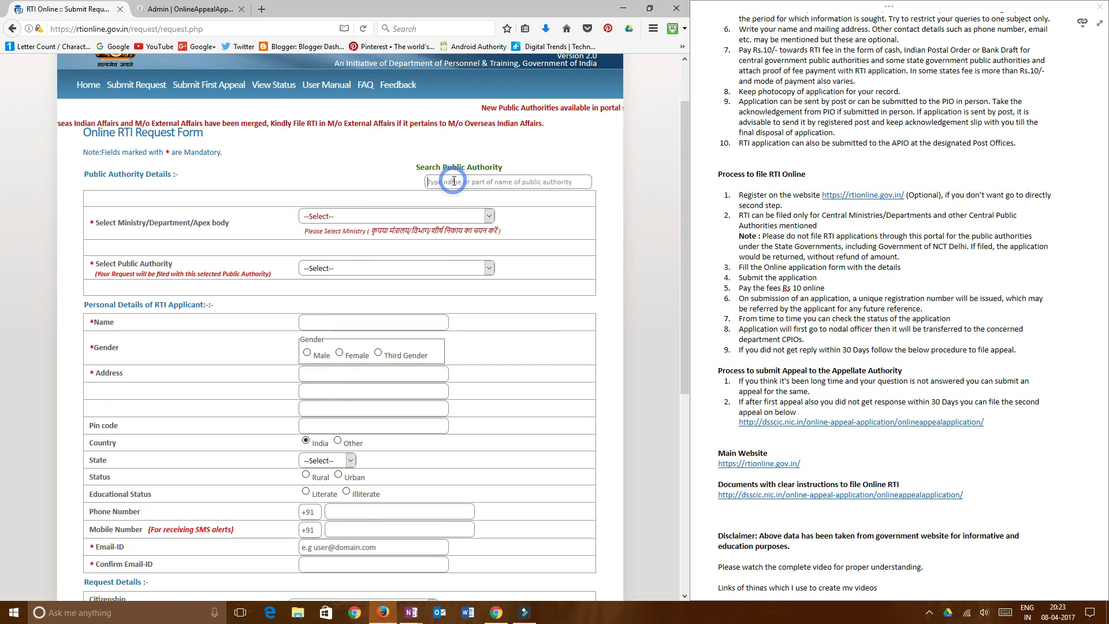
{"action": "scroll", "coordinate": [256, 241], "scroll_direction": "up", "scroll_amount": 2}
{"action": "scroll", "coordinate": [256, 241], "scroll_direction": "down", "scroll_amount": 2}
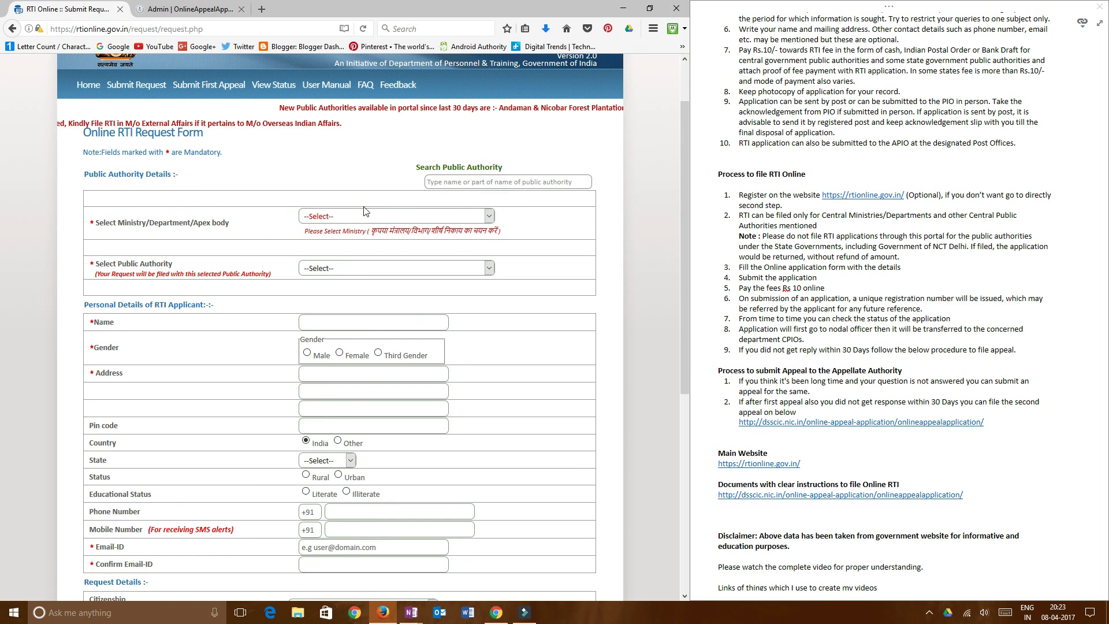
{"action": "left_click", "coordinate": [348, 217]}
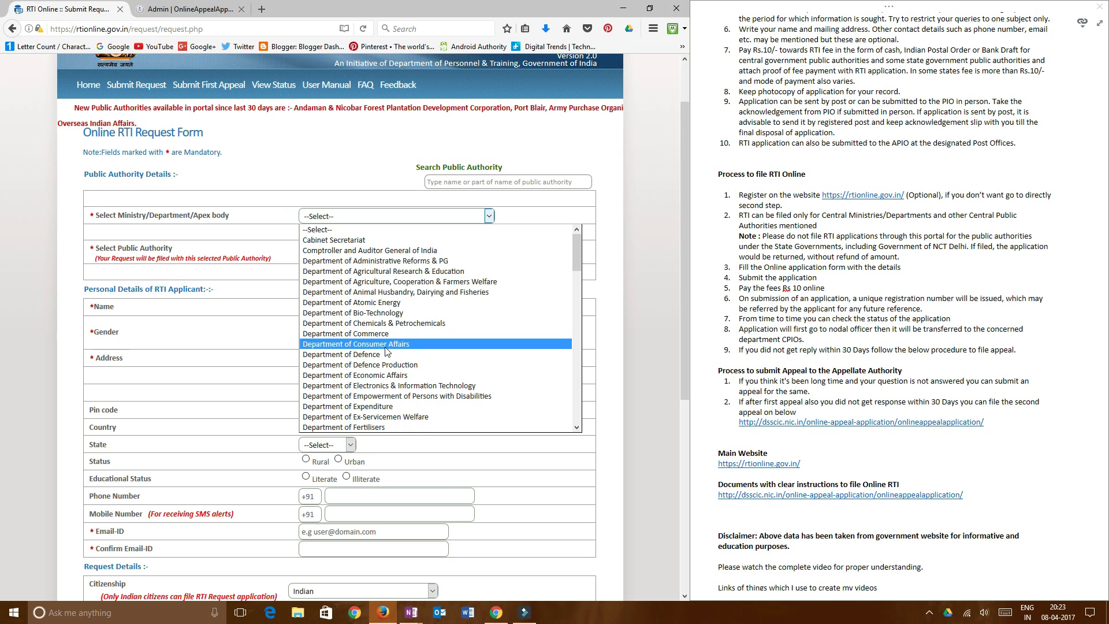
{"action": "scroll", "coordinate": [386, 350], "scroll_direction": "down", "scroll_amount": 6}
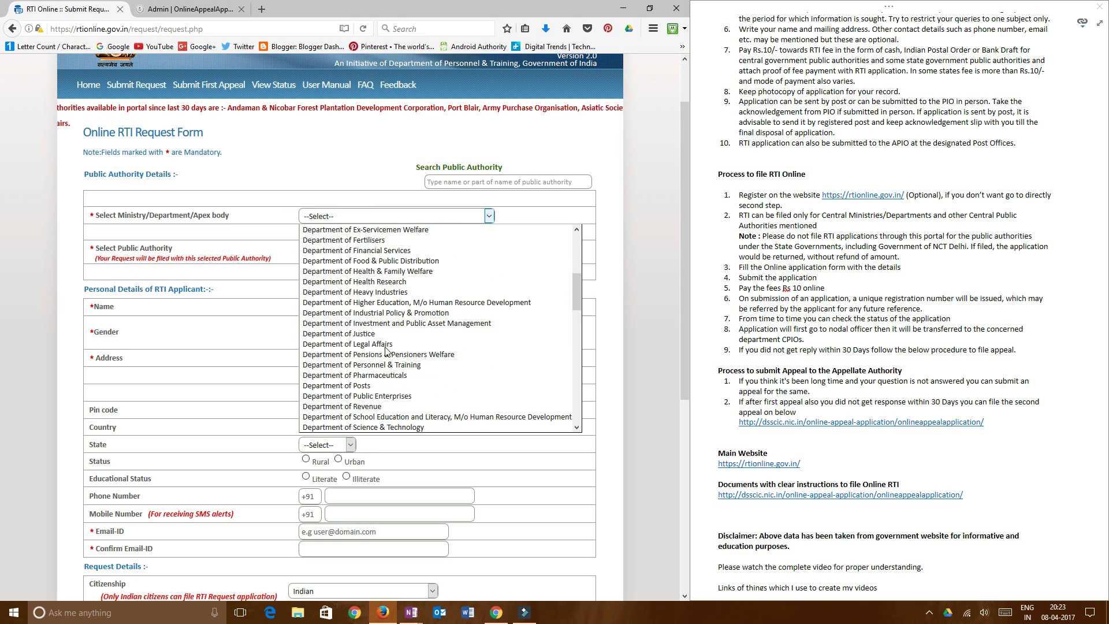
{"action": "scroll", "coordinate": [385, 351], "scroll_direction": "down", "scroll_amount": 2}
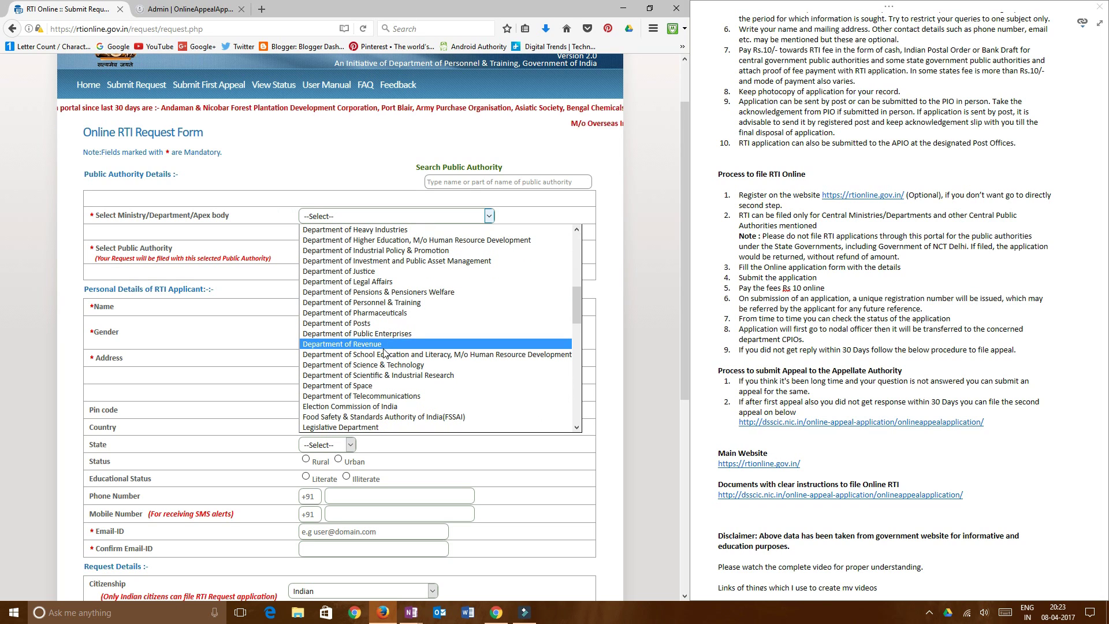
{"action": "left_click", "coordinate": [386, 344]}
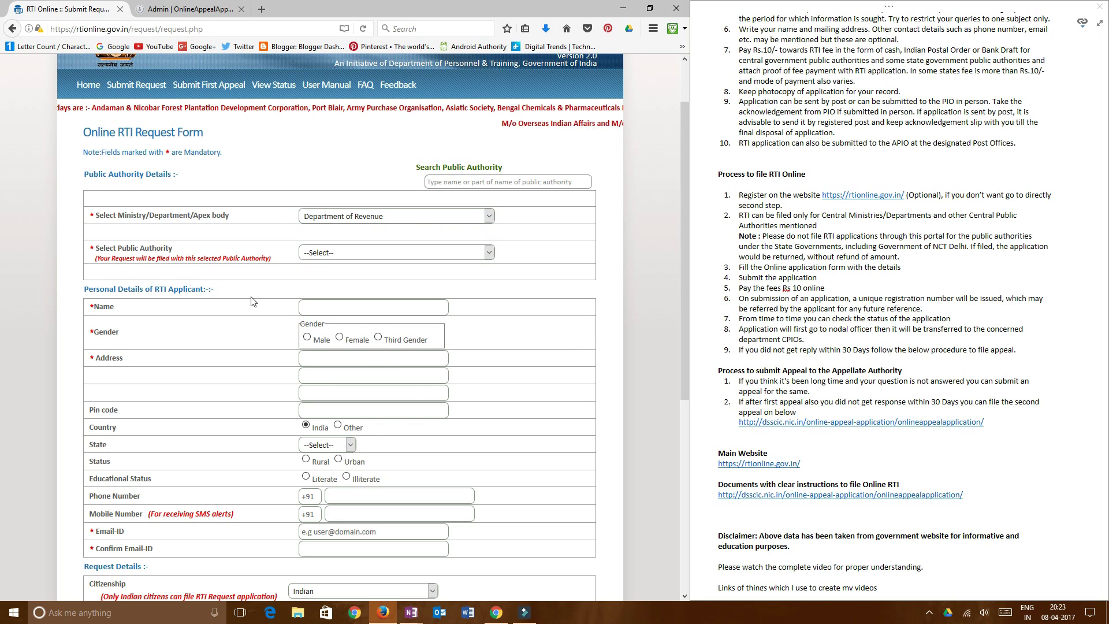
Select Department of Revenue as the public authority and confirm filing the request with it.
{"action": "left_click", "coordinate": [374, 252]}
{"action": "left_click", "coordinate": [250, 248]}
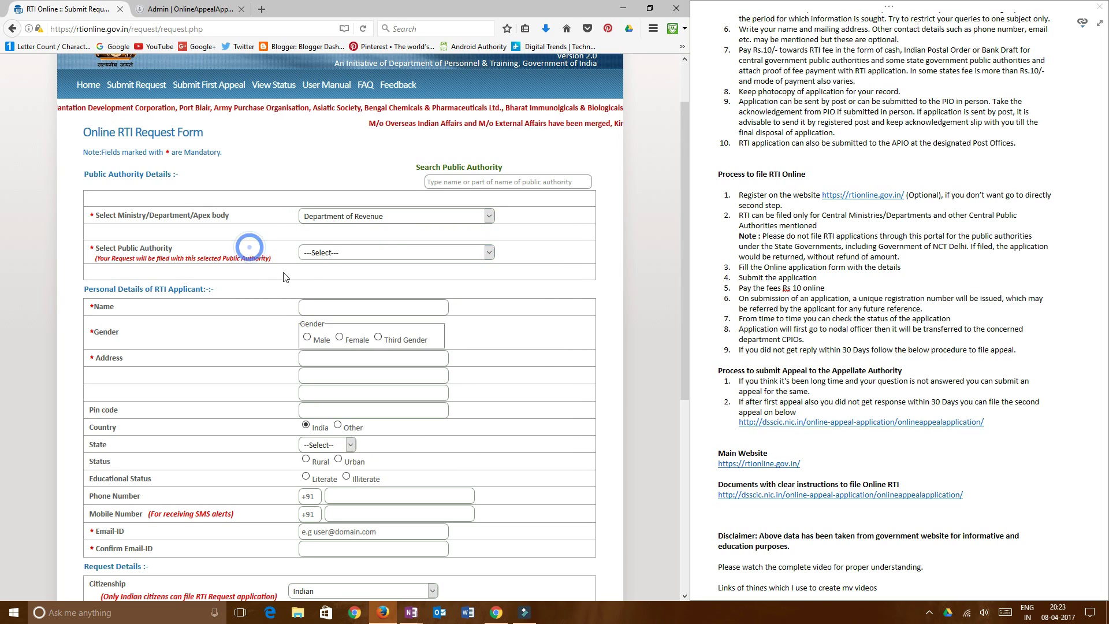
{"action": "left_click", "coordinate": [335, 253]}
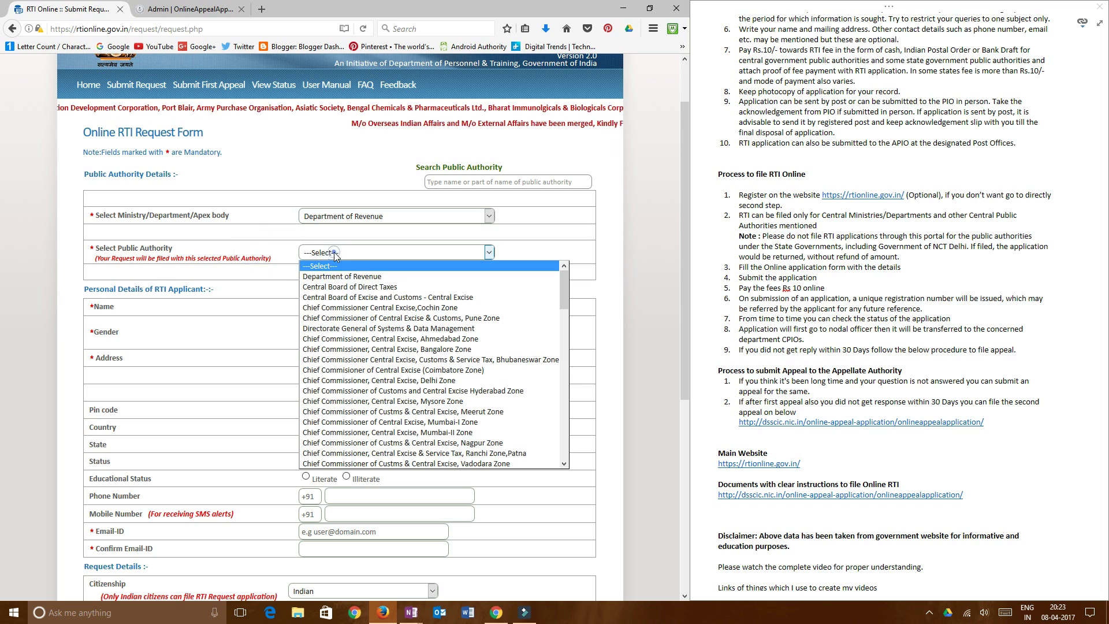
{"action": "left_click", "coordinate": [367, 276]}
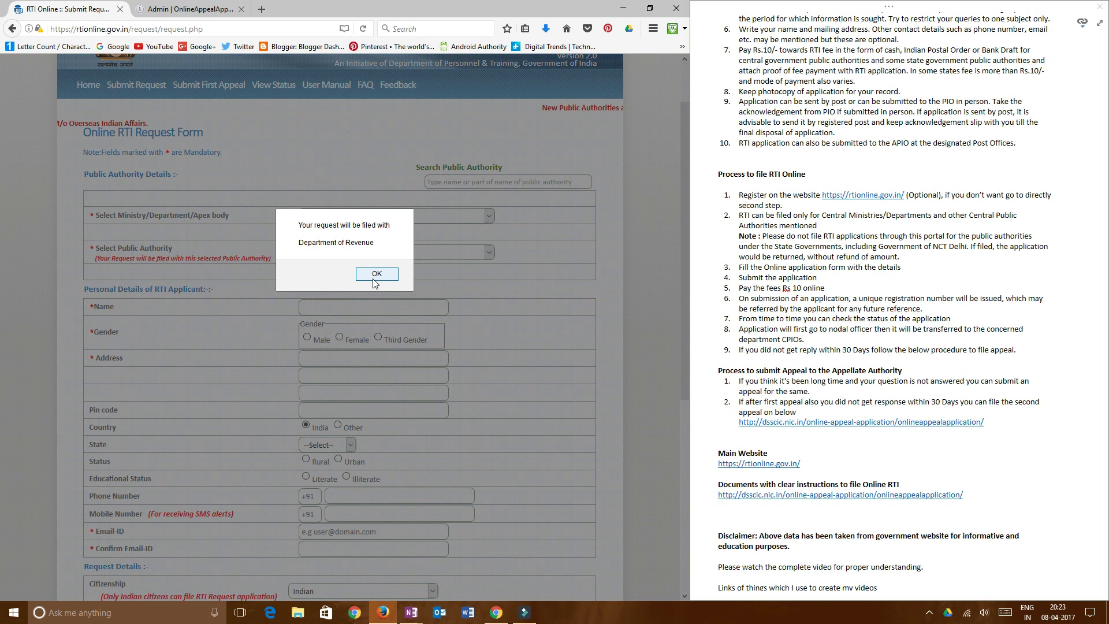
{"action": "left_click", "coordinate": [376, 274]}
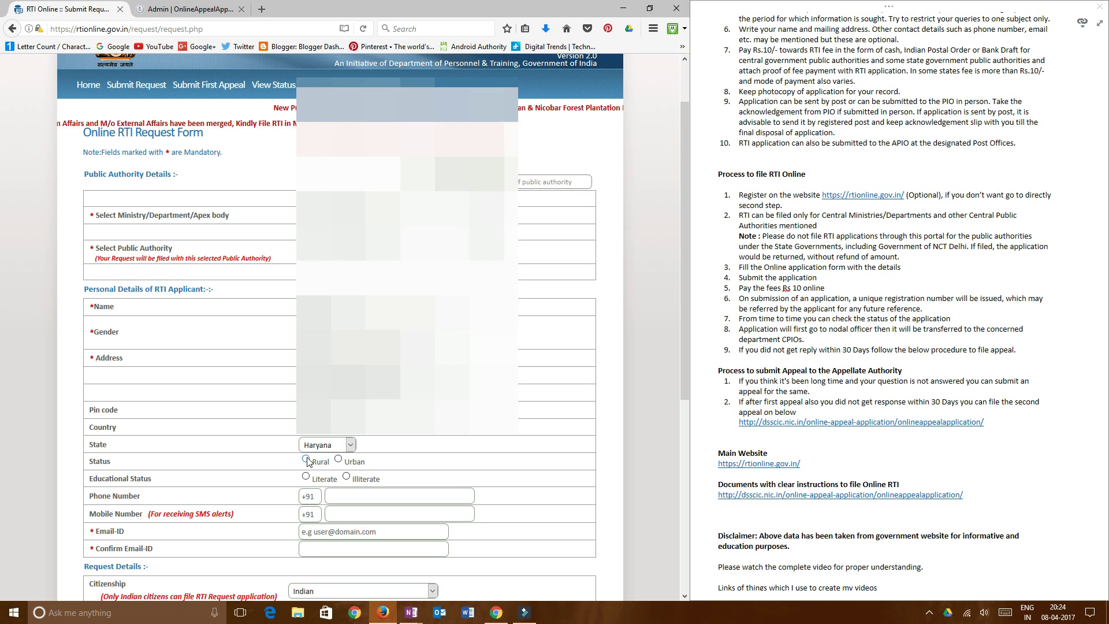
Set the applicant's status to Urban in the personal details.
{"action": "left_click", "coordinate": [338, 458]}
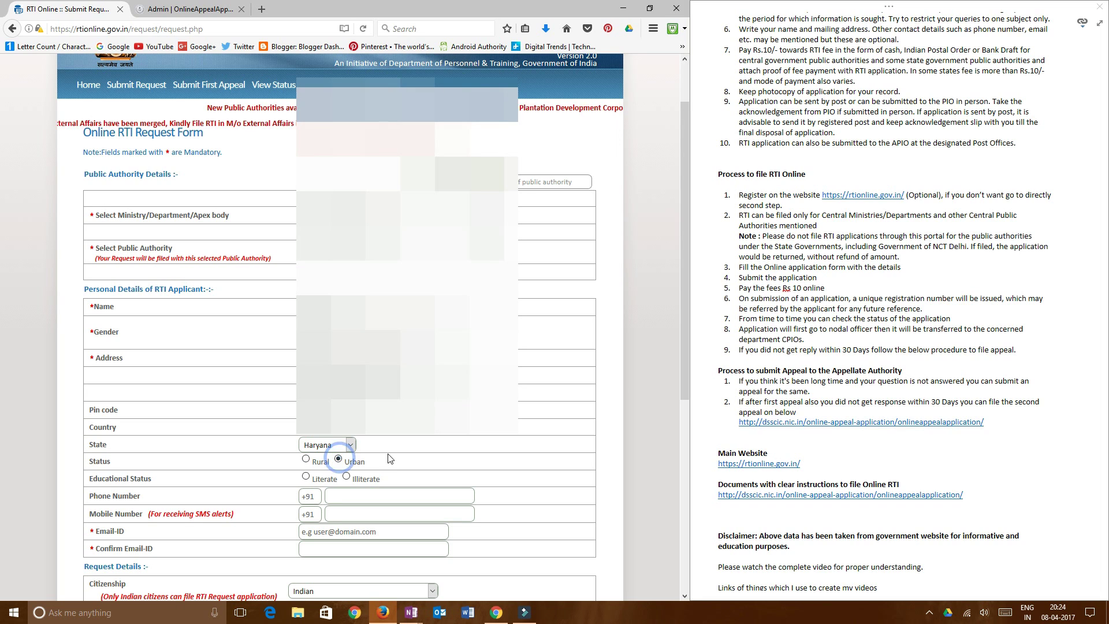
{"action": "scroll", "coordinate": [390, 458], "scroll_direction": "down", "scroll_amount": 2}
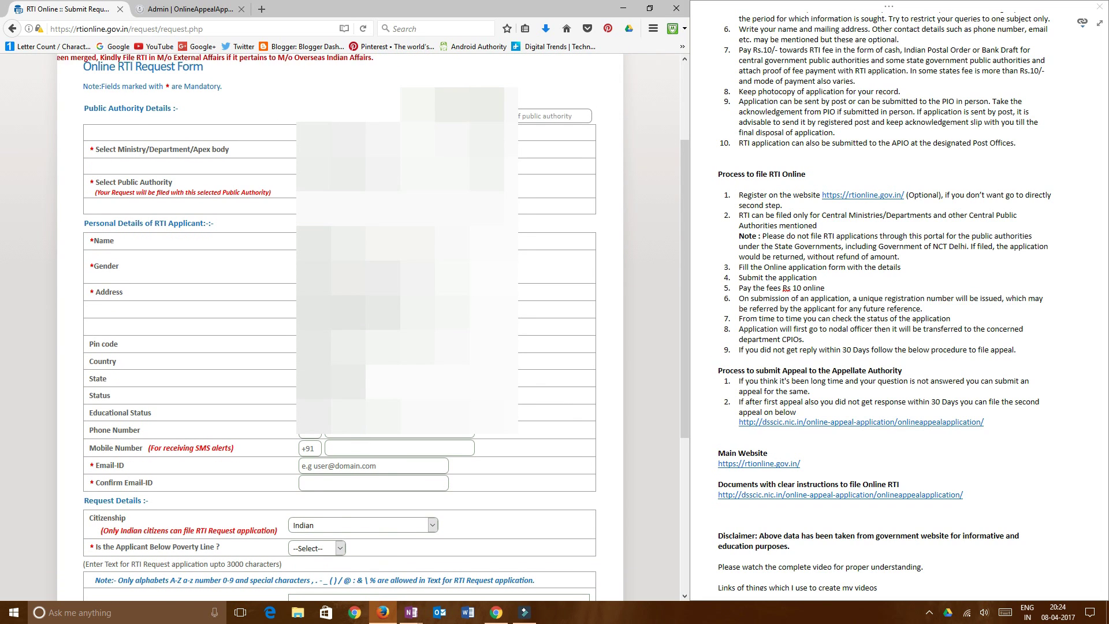
Set the applicant's educational status in the personal details of the RTI request form.
{"action": "left_click", "coordinate": [305, 412]}
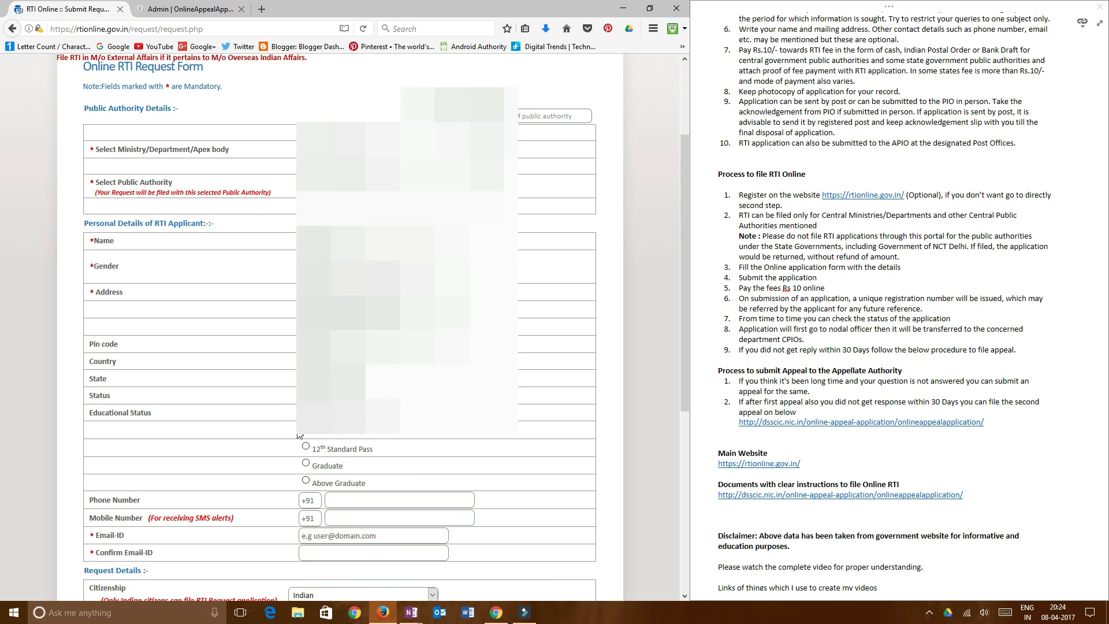
{"action": "scroll", "coordinate": [299, 435], "scroll_direction": "down", "scroll_amount": 4}
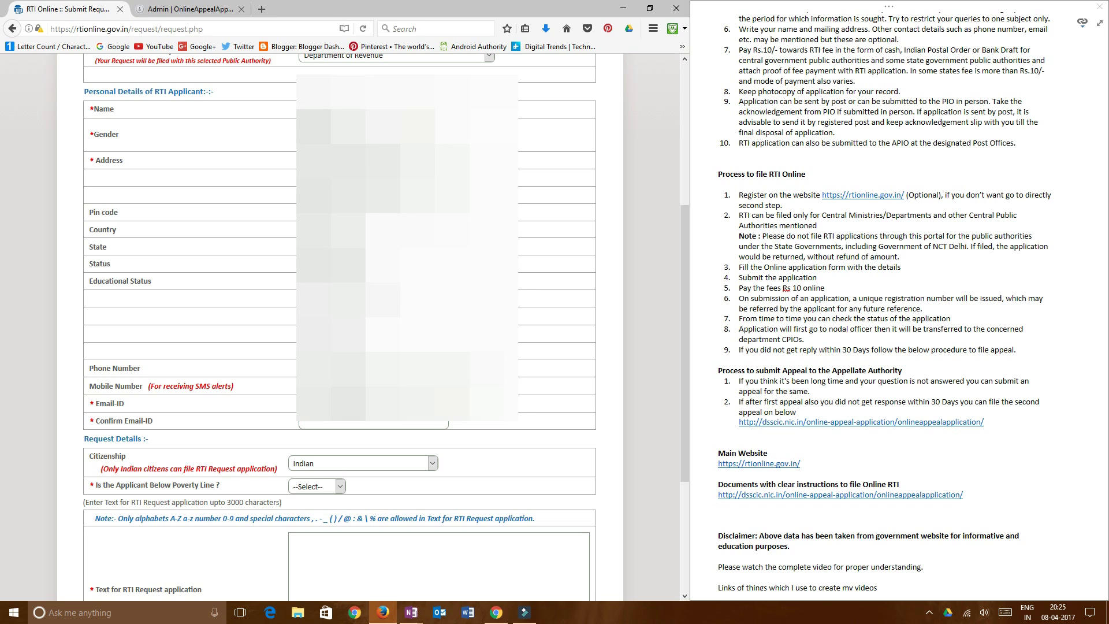
{"action": "left_click", "coordinate": [524, 409]}
{"action": "scroll", "coordinate": [351, 408], "scroll_direction": "down", "scroll_amount": 4}
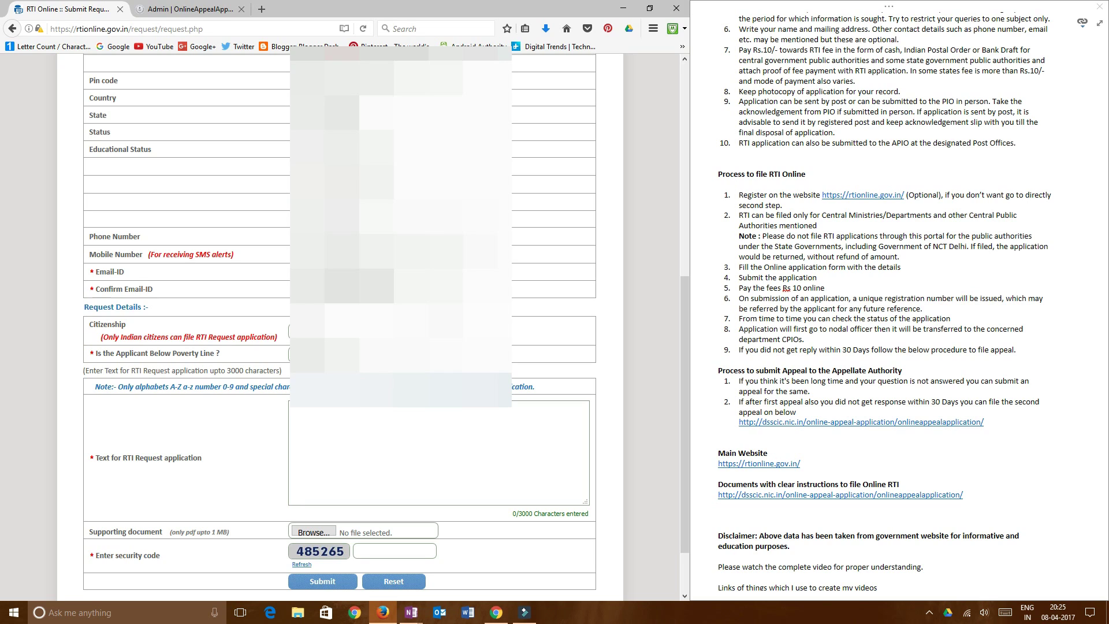
Answer No to whether the applicant is below the poverty line.
{"action": "left_click", "coordinate": [330, 354]}
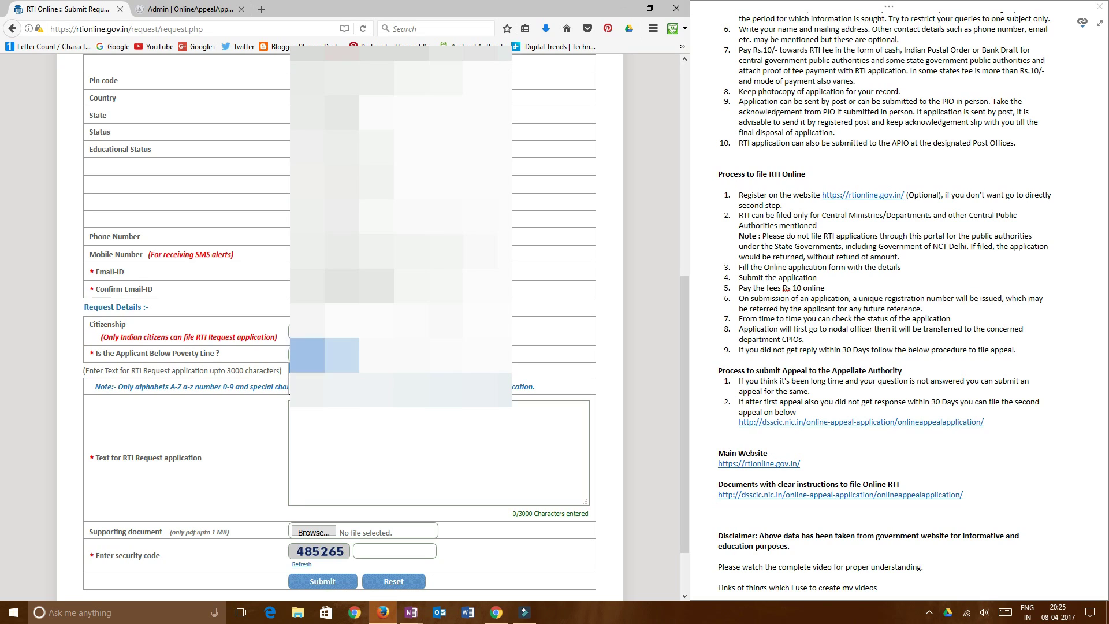
{"action": "key", "text": "Return"}
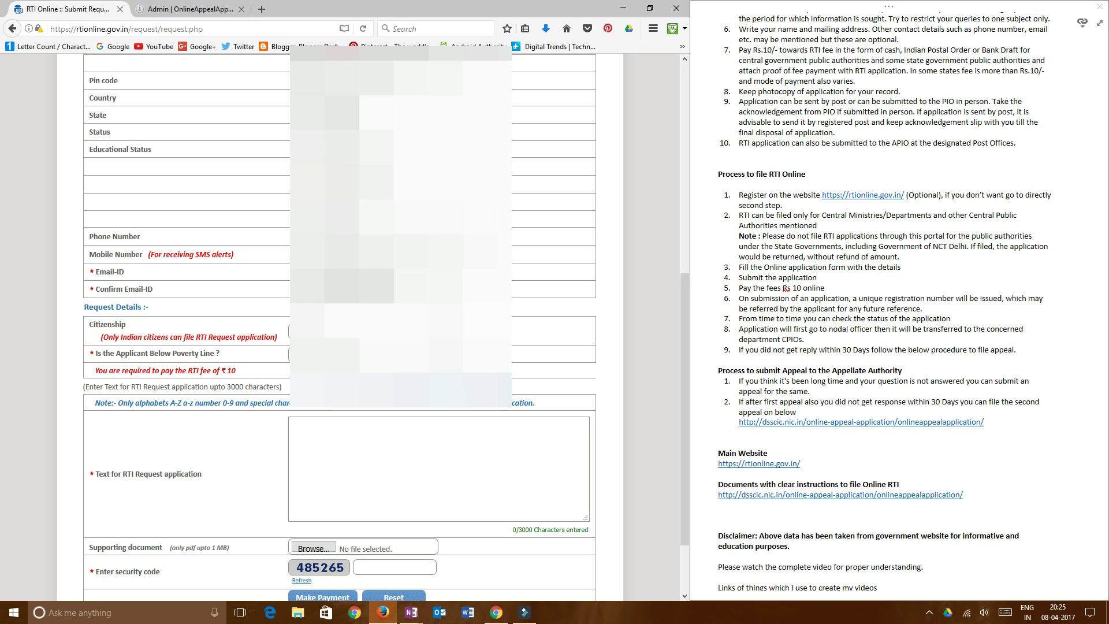
Paste the prepared request into the text for RTI request application.
{"action": "scroll", "coordinate": [323, 340], "scroll_direction": "down", "scroll_amount": 3}
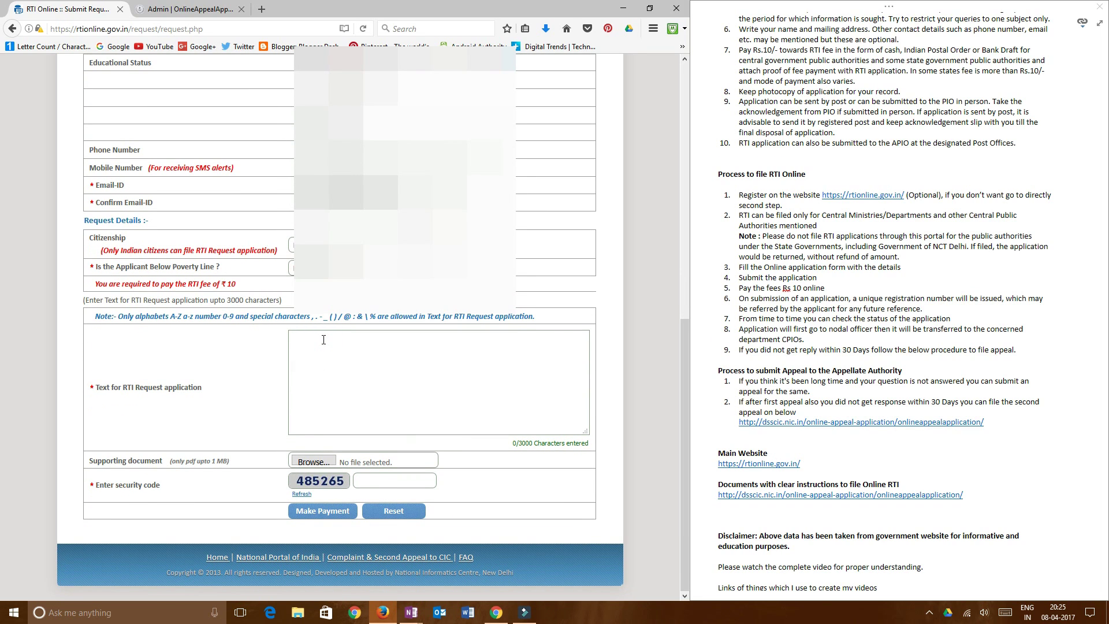
{"action": "left_click", "coordinate": [339, 351]}
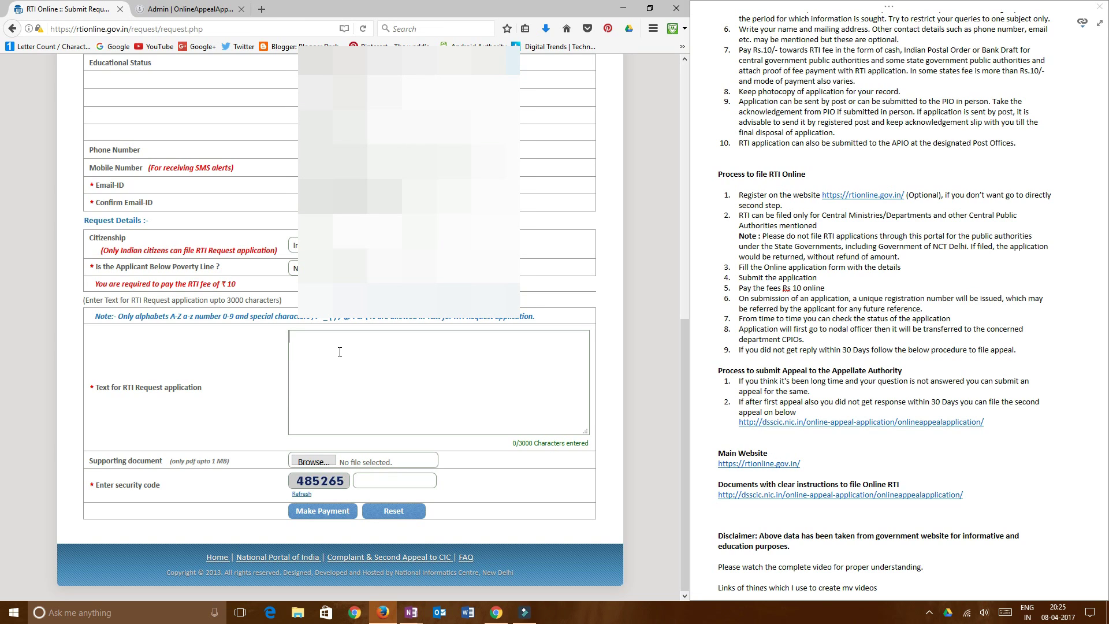
{"action": "key", "text": "ctrl+v"}
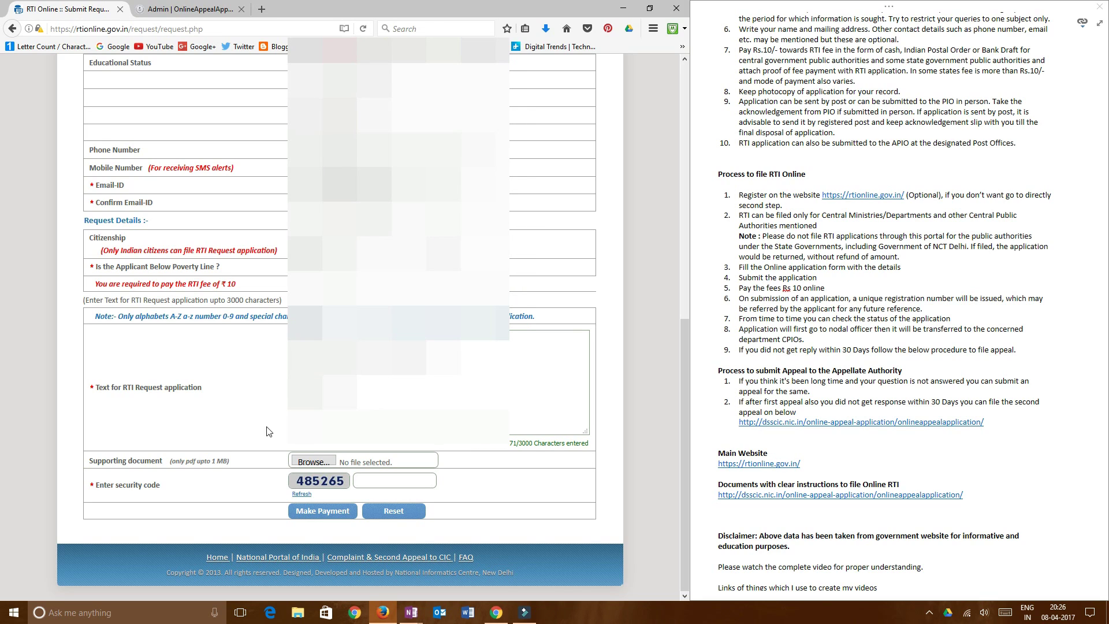
Open the file chooser for the supporting document, close it without choosing a file, and activate the security code field.
{"action": "left_click", "coordinate": [312, 462]}
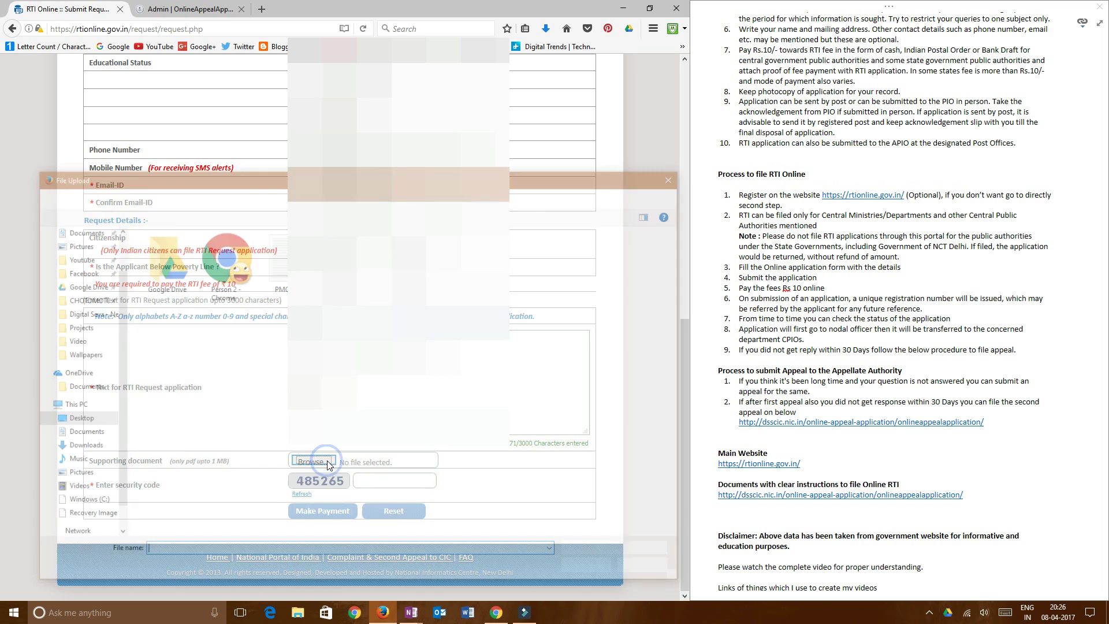
{"action": "left_click", "coordinate": [648, 569]}
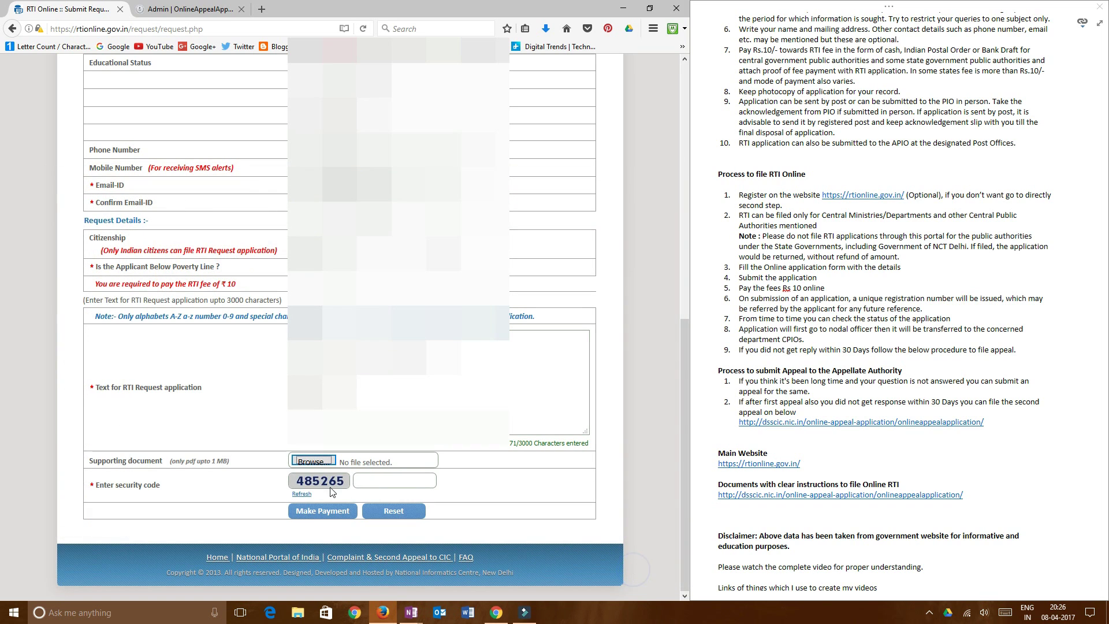
{"action": "left_click", "coordinate": [397, 478]}
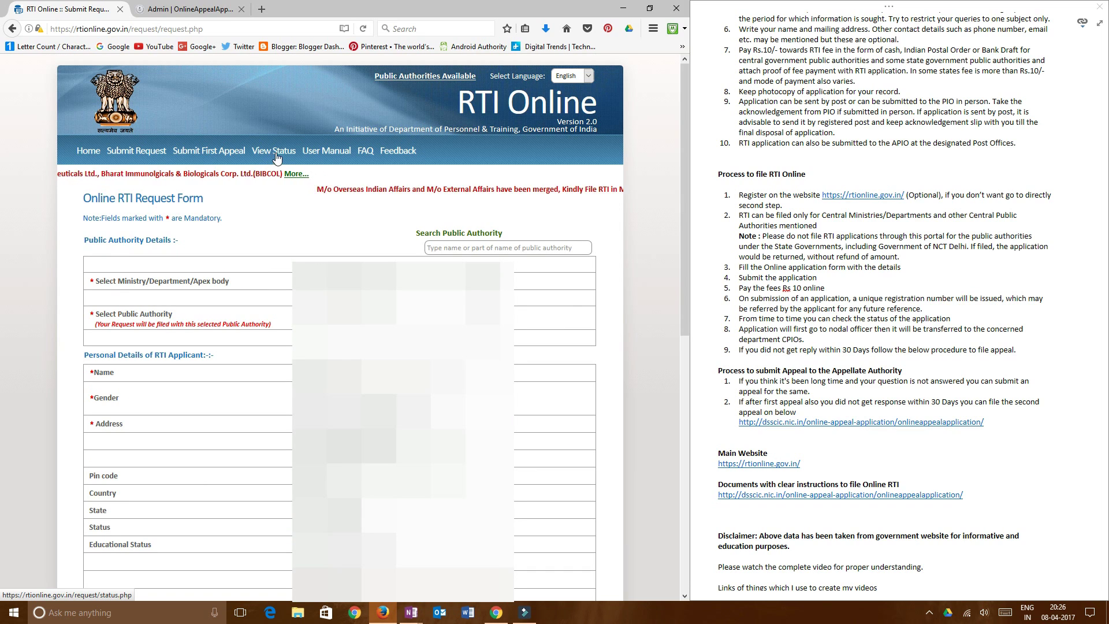
Open the Online RTI Status Form and glance at the online appeal application page before returning to it.
{"action": "left_click", "coordinate": [270, 152]}
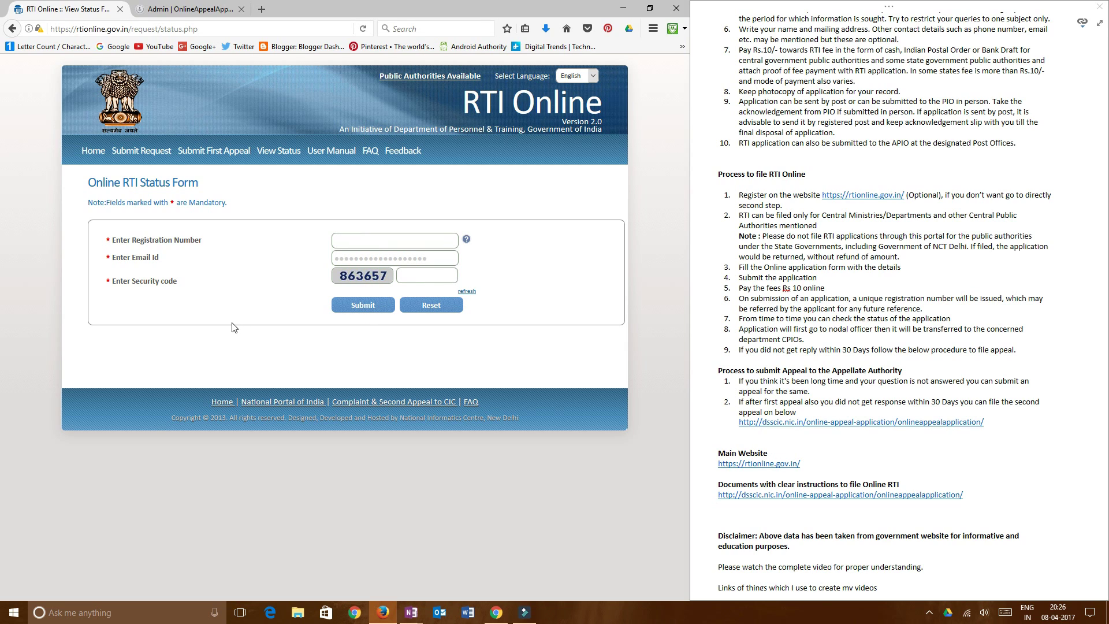
{"action": "left_click", "coordinate": [162, 7]}
{"action": "left_click", "coordinate": [75, 9]}
Close the Firefox window with both of its tabs and dismiss the notes window.
{"action": "left_click", "coordinate": [680, 5]}
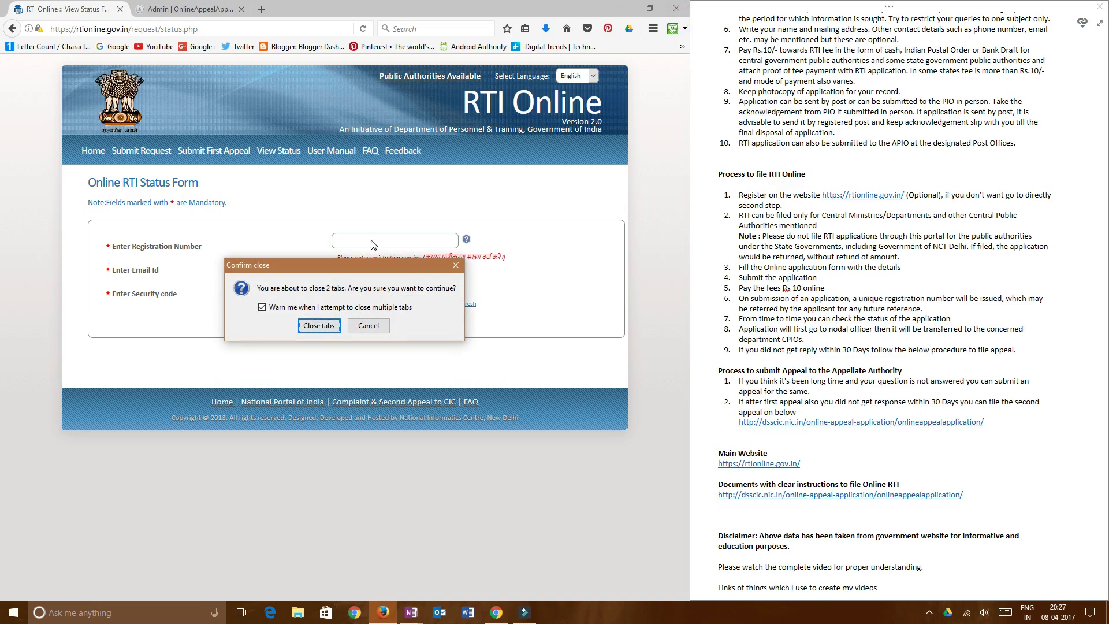
{"action": "left_click", "coordinate": [381, 321]}
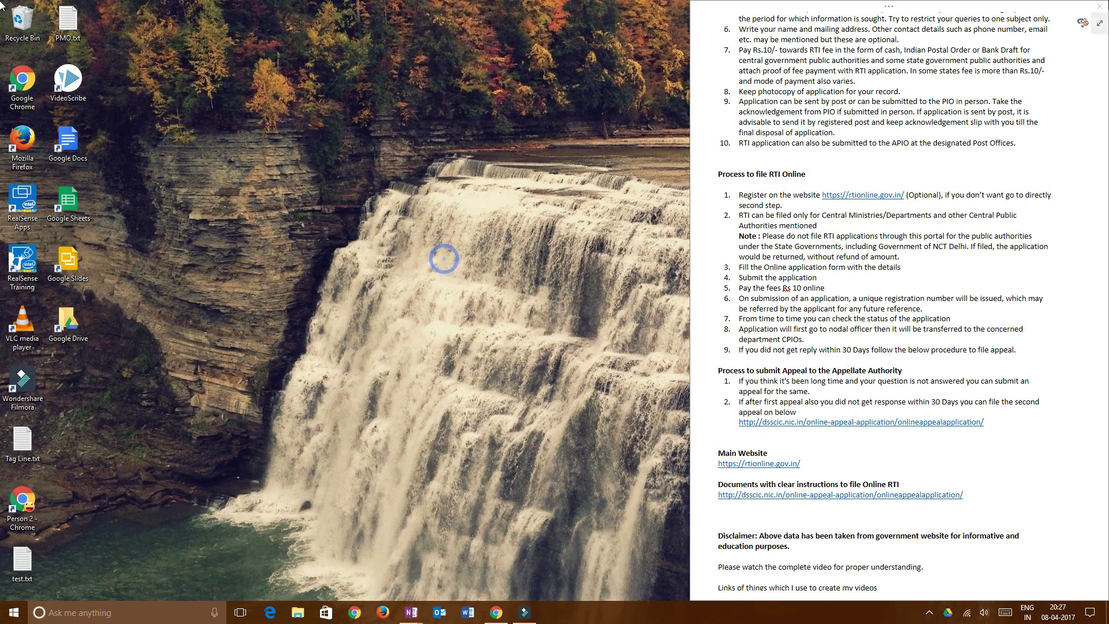
{"action": "left_click", "coordinate": [1099, 6]}
Switch to Chrome and view the TECH BULU YouTube channel and the ask-techbulu Questions page.
{"action": "left_click", "coordinate": [501, 615]}
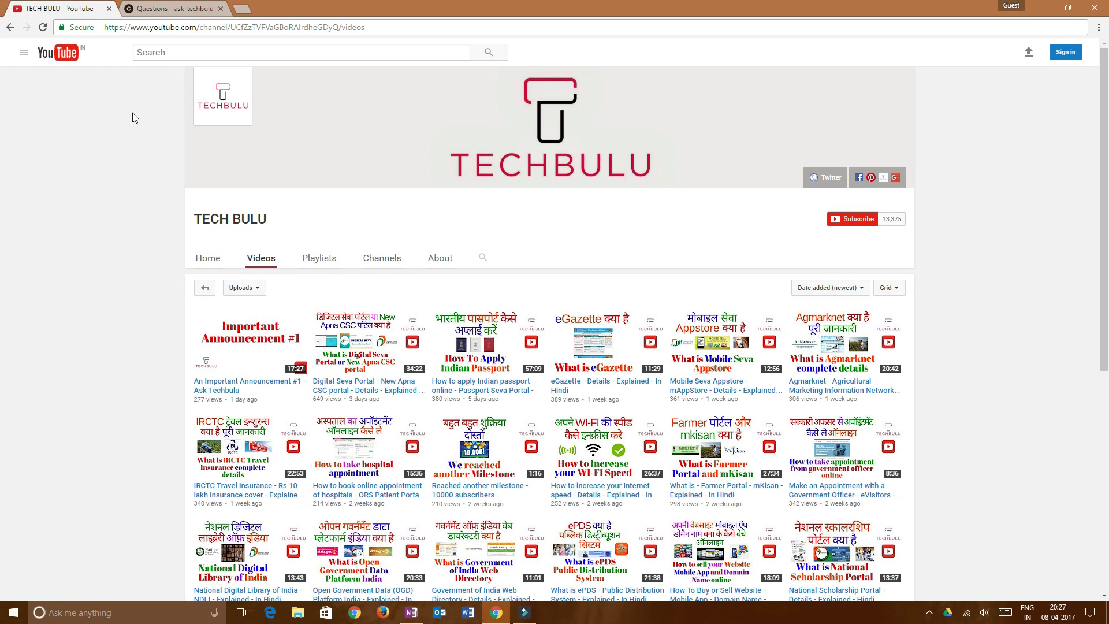
{"action": "left_click", "coordinate": [194, 8]}
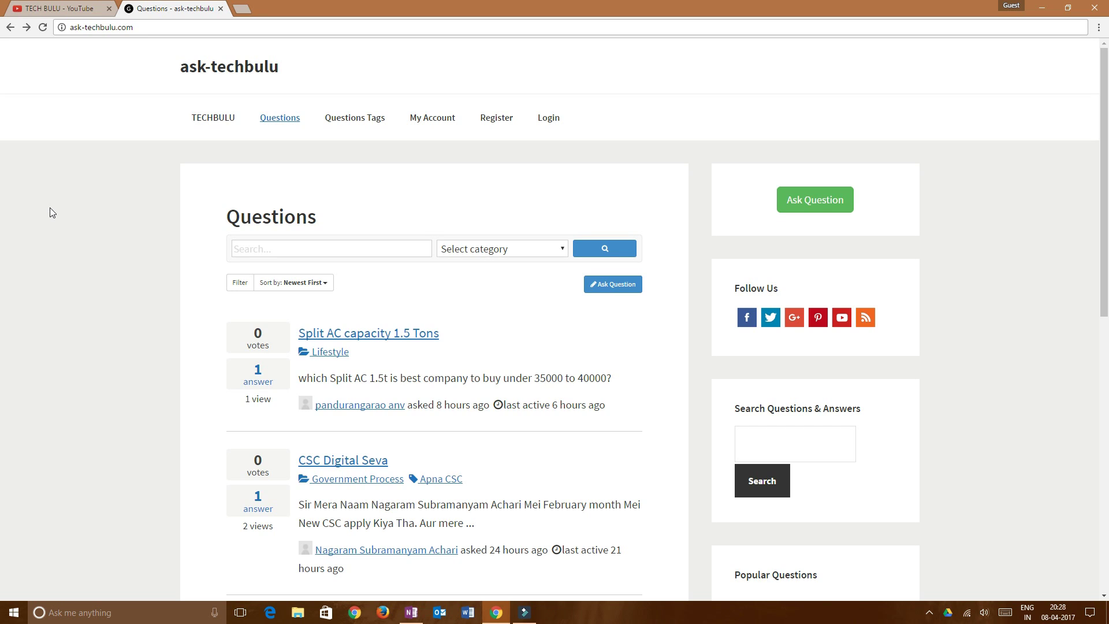
{"action": "left_click", "coordinate": [94, 7]}
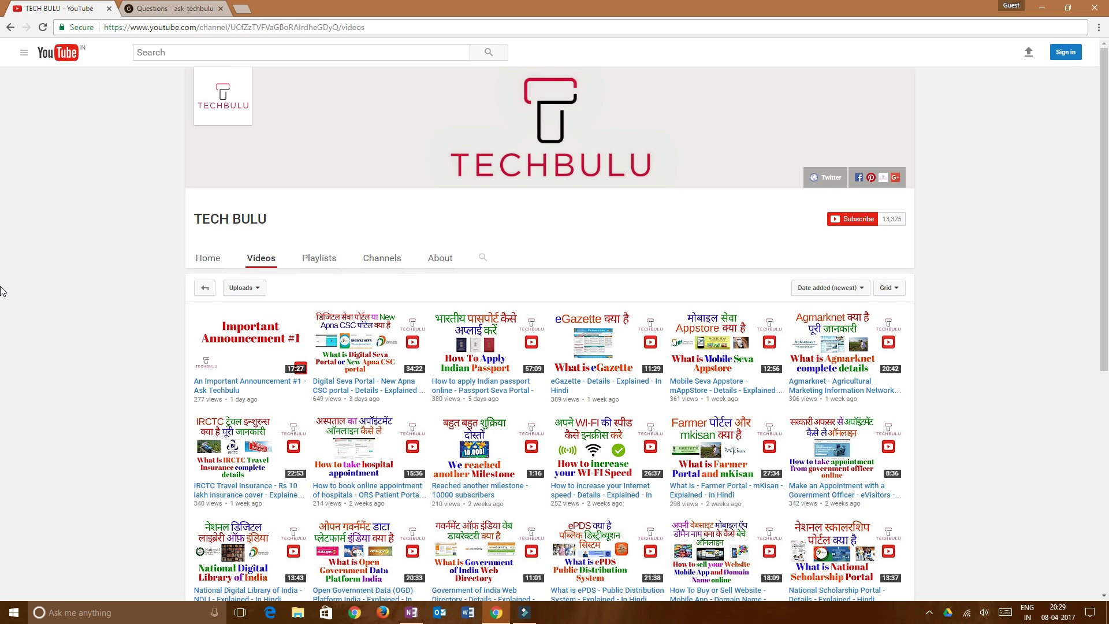
{"action": "left_click", "coordinate": [138, 7]}
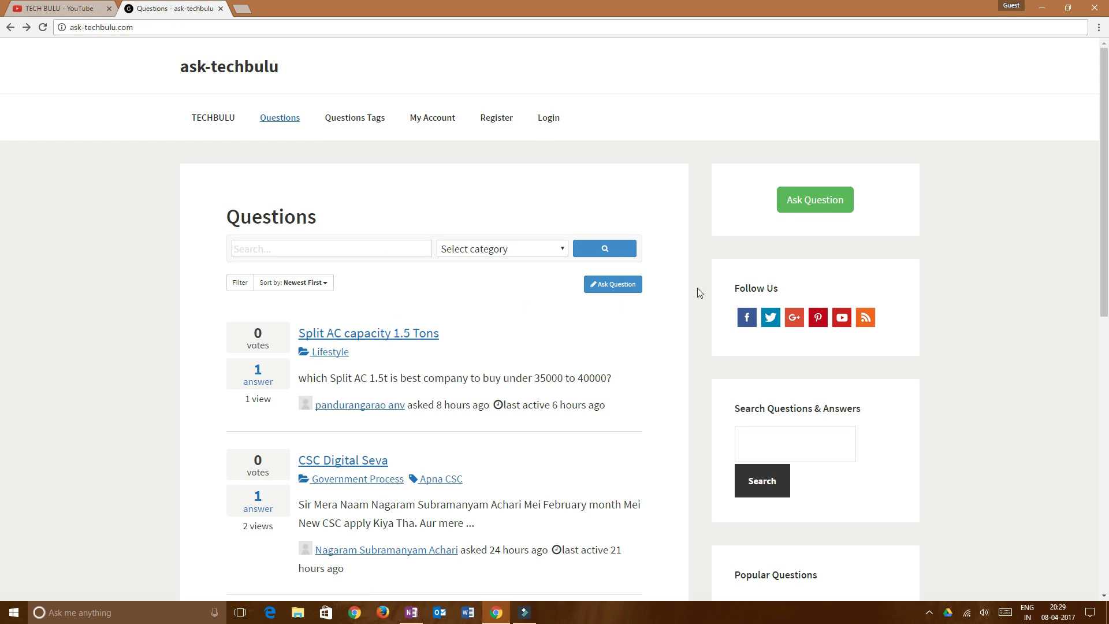
Start asking a question on ask-techbulu to reach its login page, and return to the Questions page.
{"action": "left_click", "coordinate": [816, 207]}
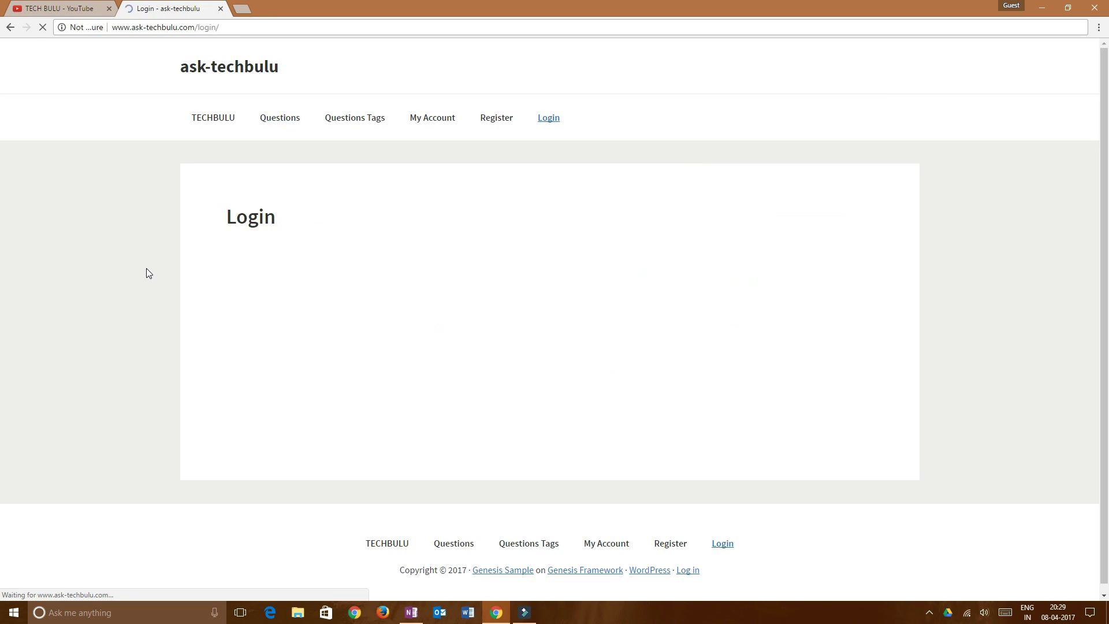
{"action": "left_click", "coordinate": [280, 120]}
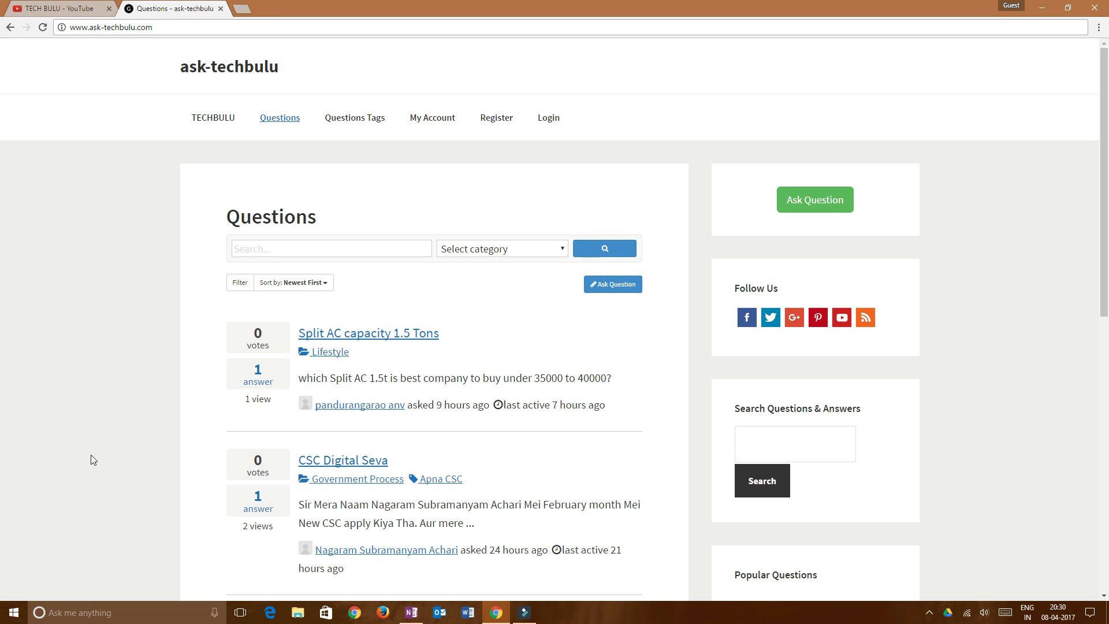
Look through the posted questions and the user search on the ask-techbulu Questions page.
{"action": "scroll", "coordinate": [123, 453], "scroll_direction": "down", "scroll_amount": 4}
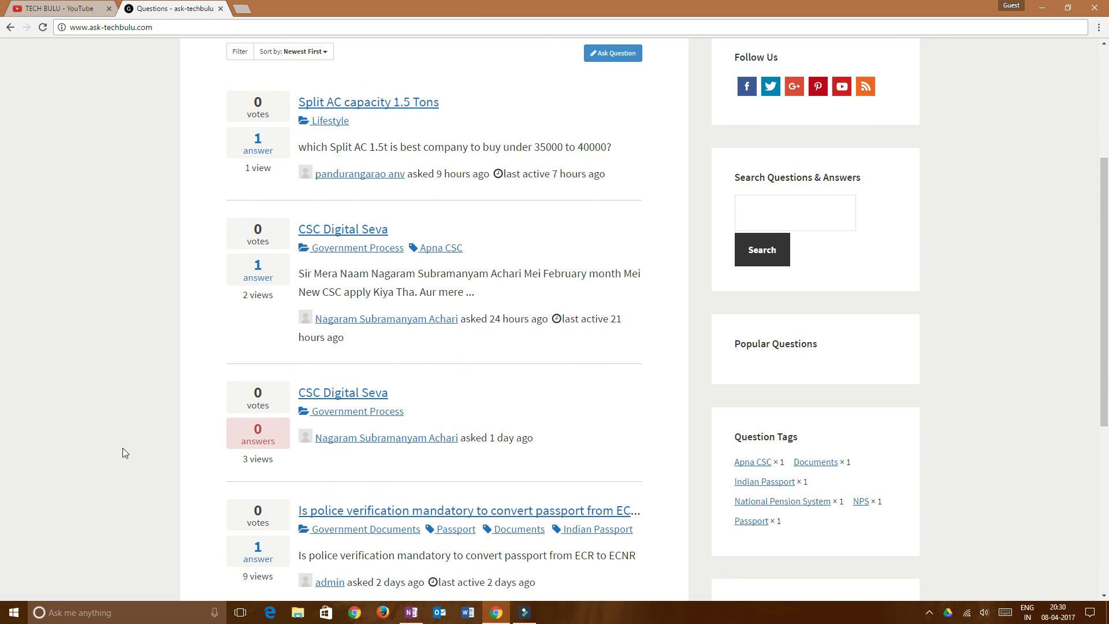
{"action": "scroll", "coordinate": [123, 453], "scroll_direction": "down", "scroll_amount": 4}
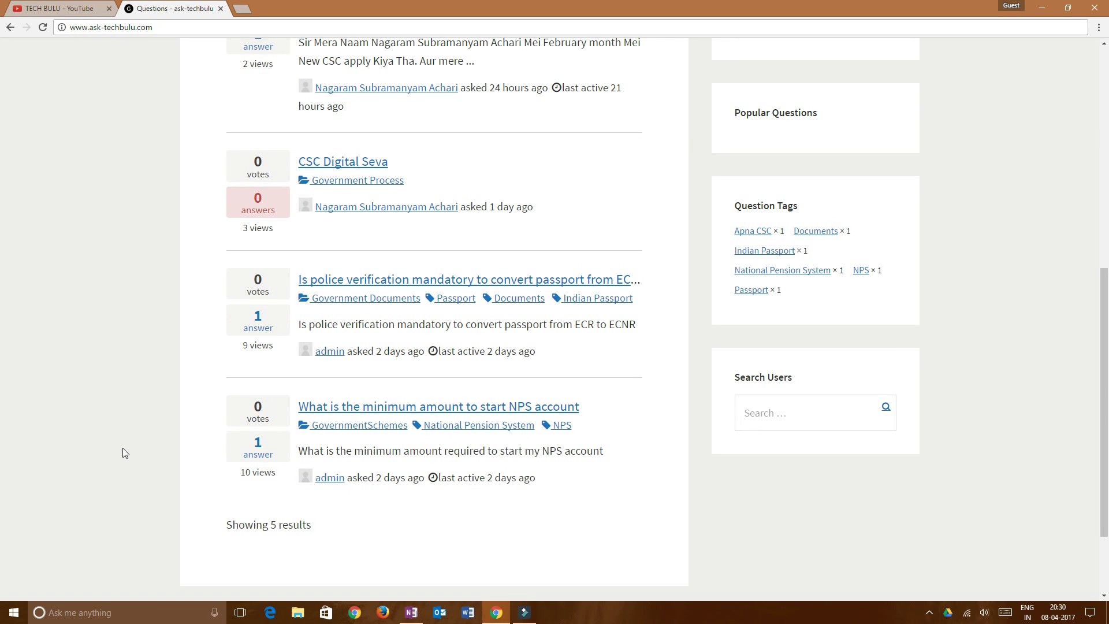
{"action": "scroll", "coordinate": [122, 449], "scroll_direction": "up", "scroll_amount": 6}
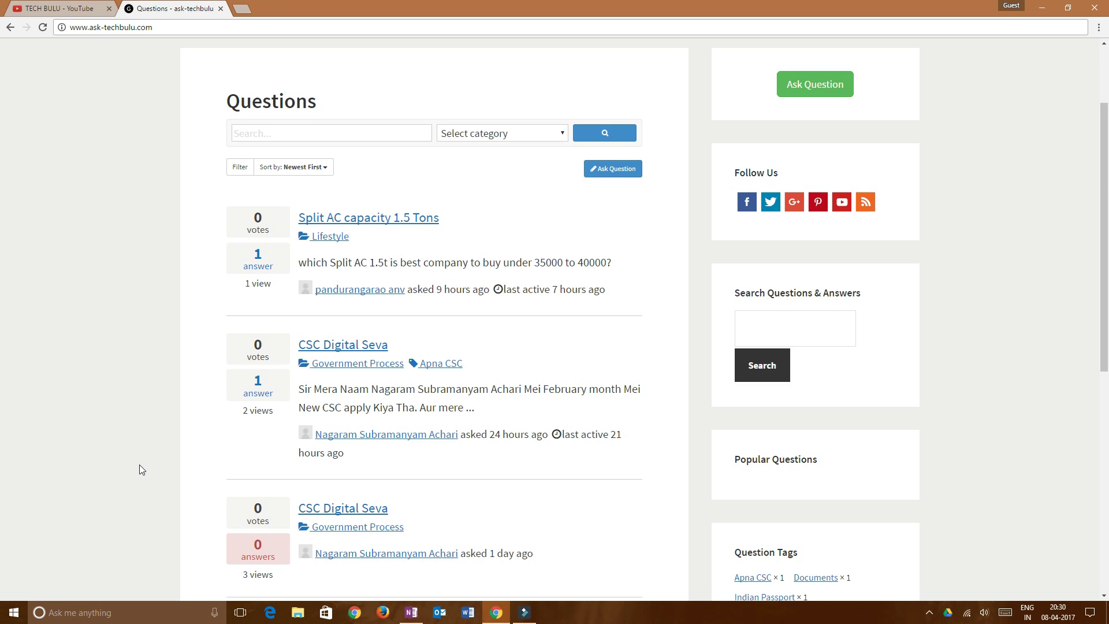
{"action": "scroll", "coordinate": [140, 464], "scroll_direction": "down", "scroll_amount": 8}
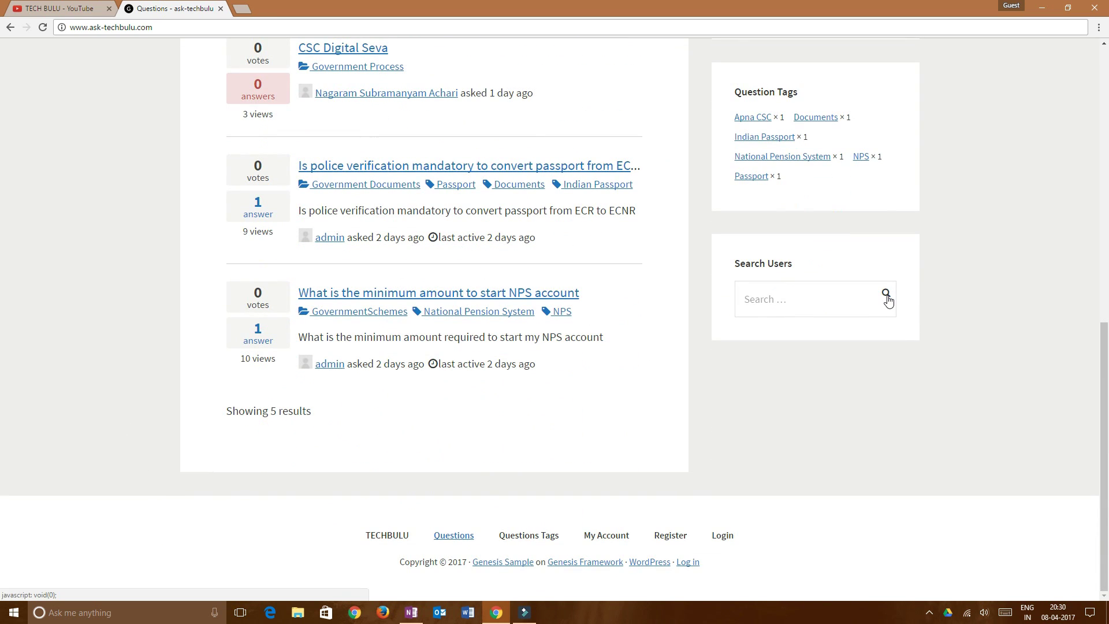
Run an empty user search on ask-techbulu and look through the members list.
{"action": "left_click", "coordinate": [887, 300]}
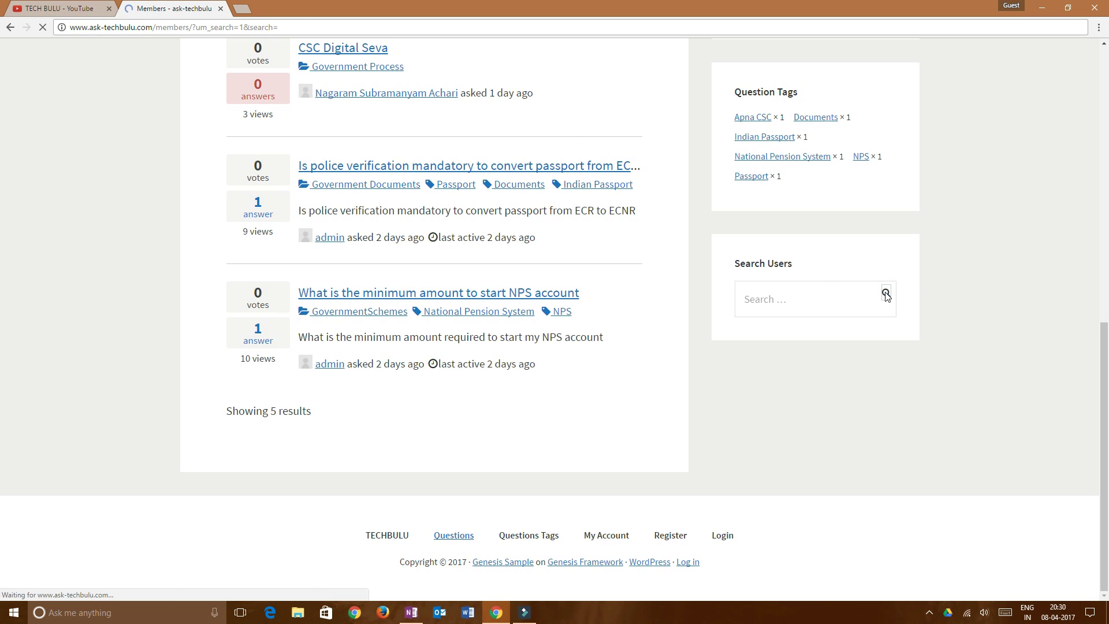
{"action": "scroll", "coordinate": [57, 334], "scroll_direction": "down", "scroll_amount": 4}
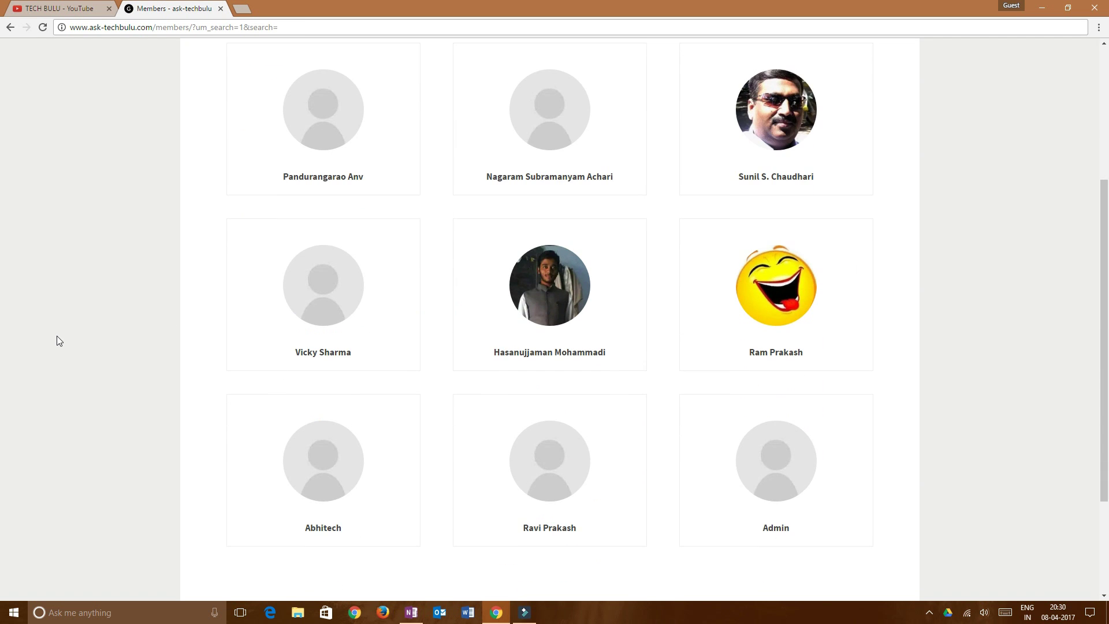
{"action": "scroll", "coordinate": [56, 335], "scroll_direction": "up", "scroll_amount": 1}
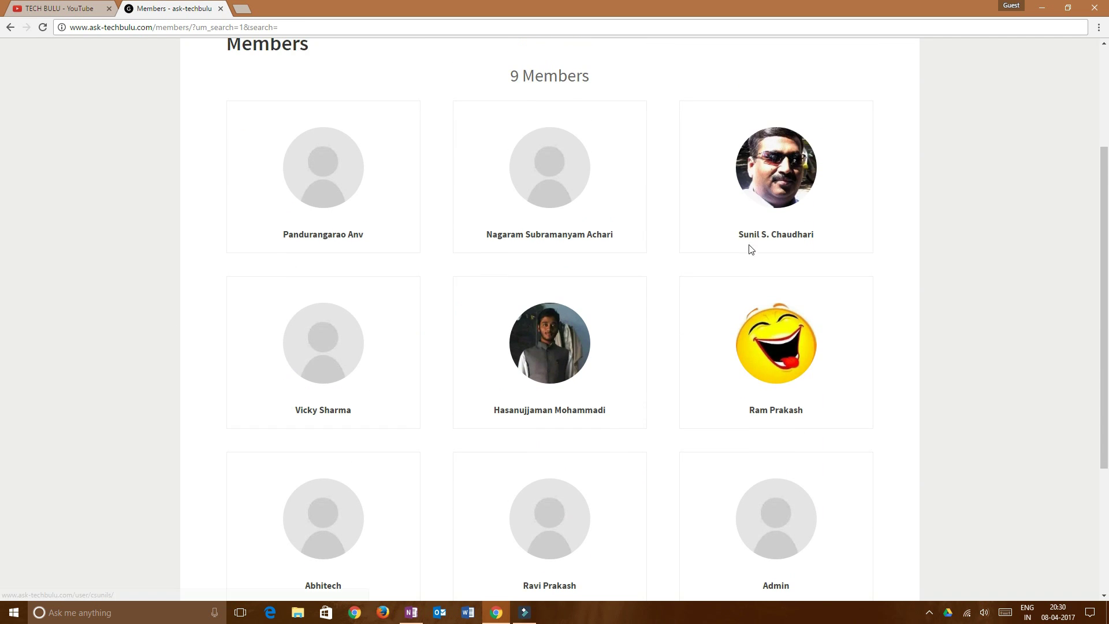
{"action": "scroll", "coordinate": [112, 260], "scroll_direction": "up", "scroll_amount": 2}
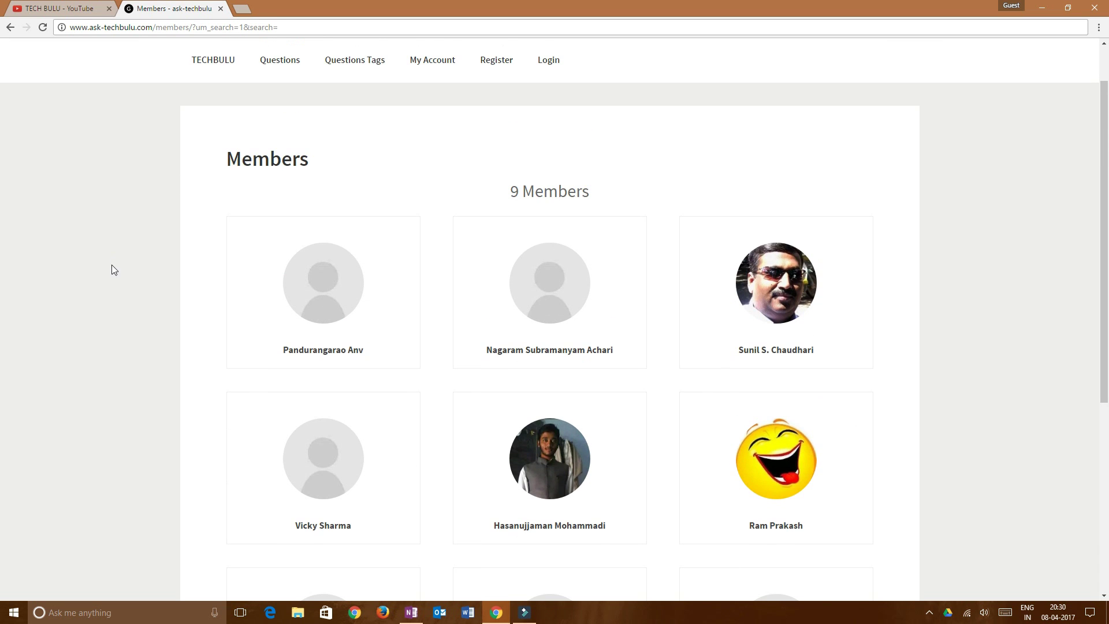
Review the question categories on the ask-techbulu Questions page and return to the TECH BULU YouTube channel.
{"action": "left_click", "coordinate": [280, 61]}
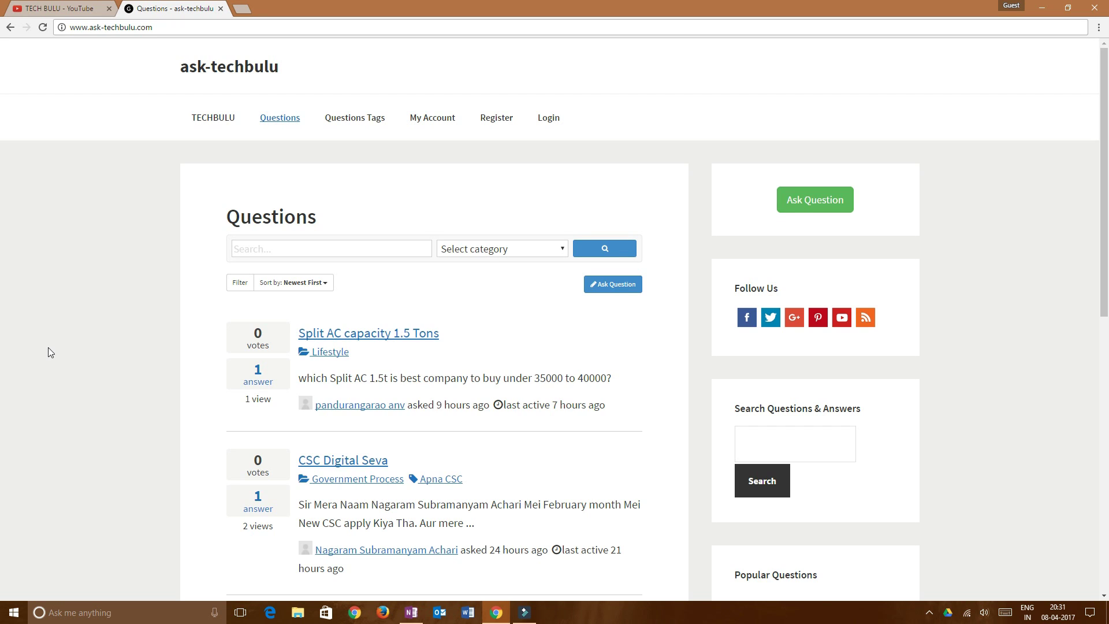
{"action": "left_click", "coordinate": [501, 248]}
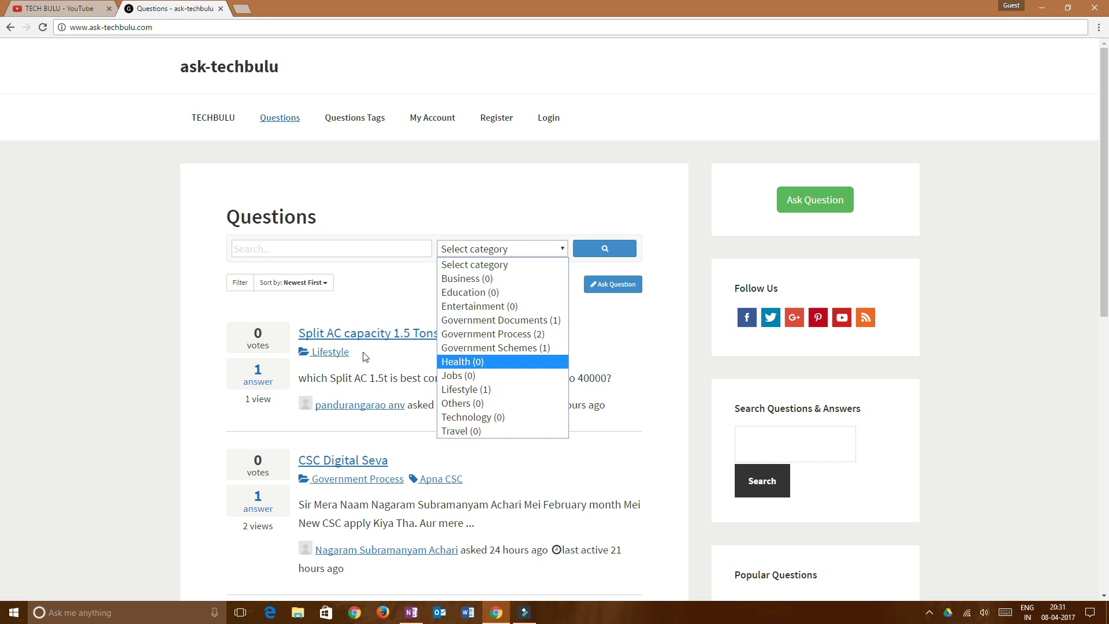
{"action": "left_click", "coordinate": [108, 280]}
{"action": "left_click", "coordinate": [84, 8]}
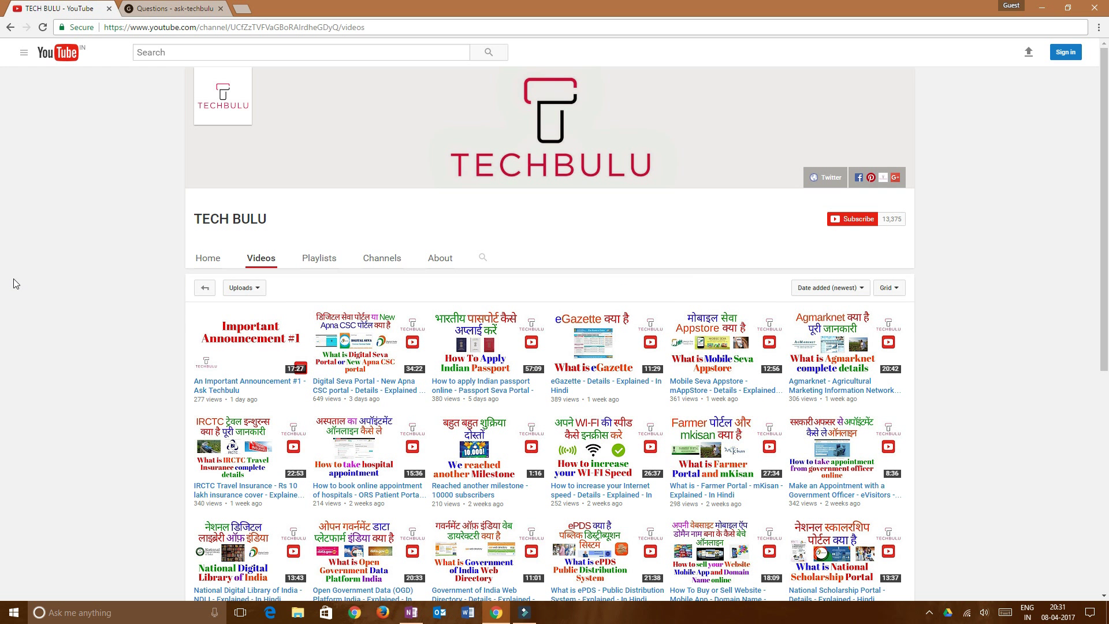